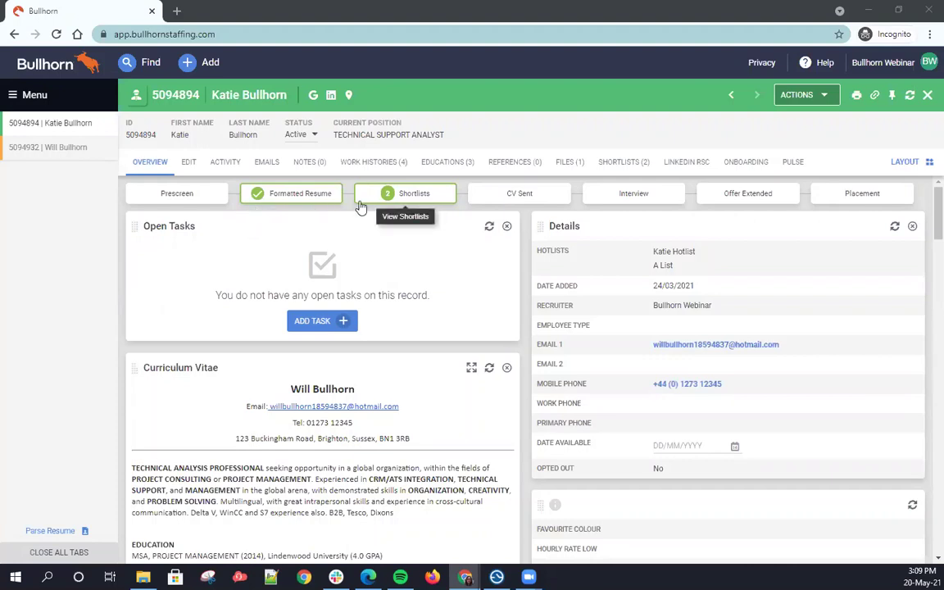
click(285, 197)
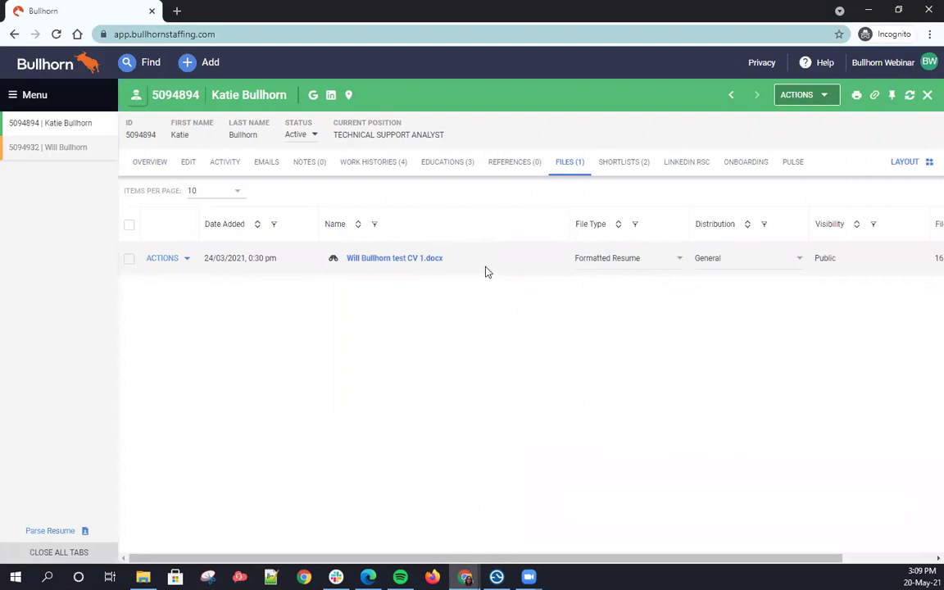
click(147, 165)
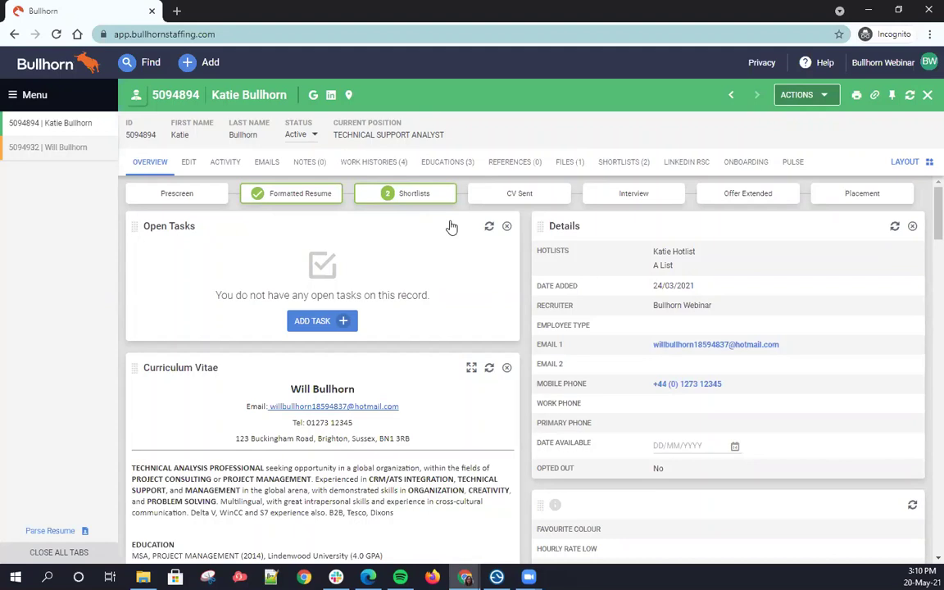
click(416, 199)
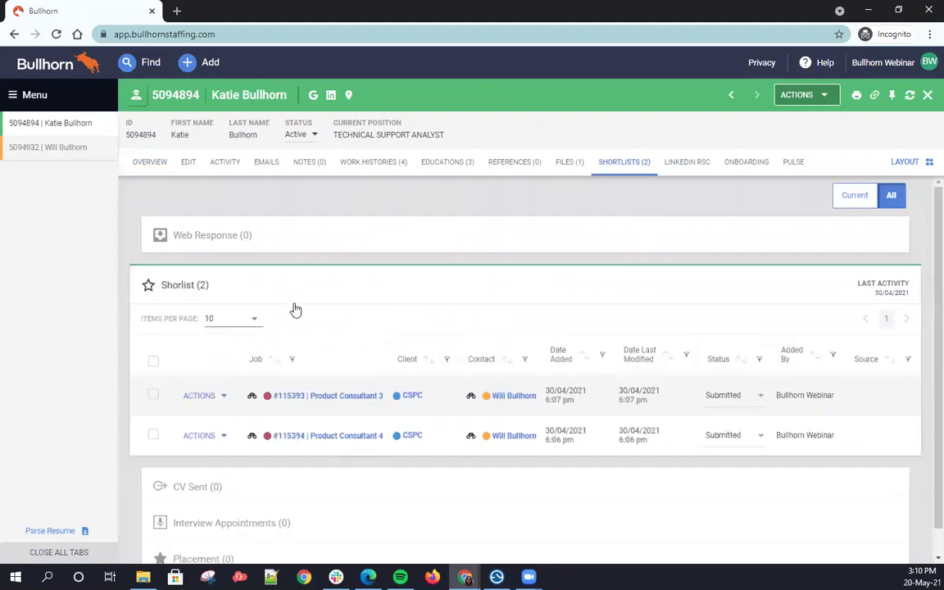
click(151, 164)
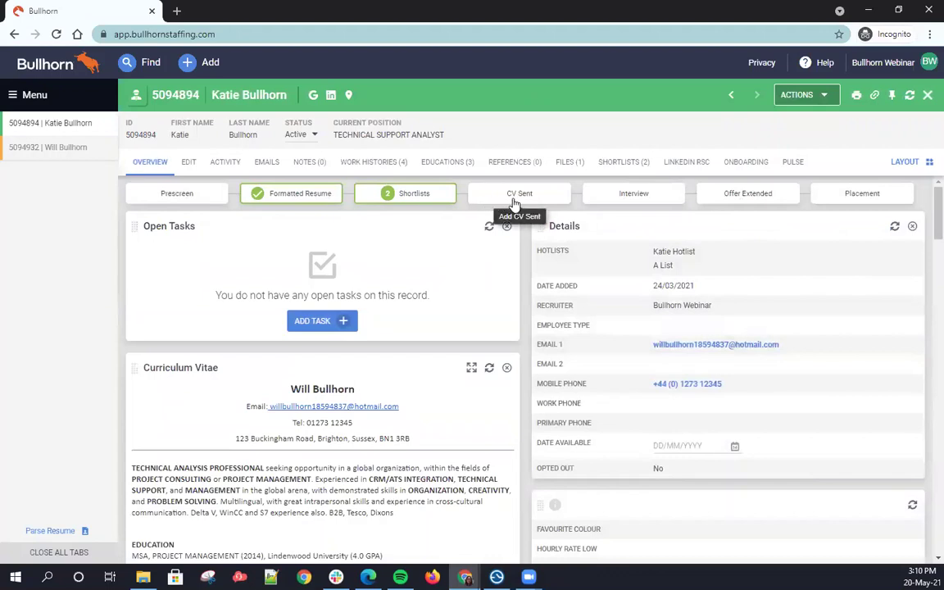
Start a prescreen note for the candidate, scroll through it, then close it without saving
click(199, 205)
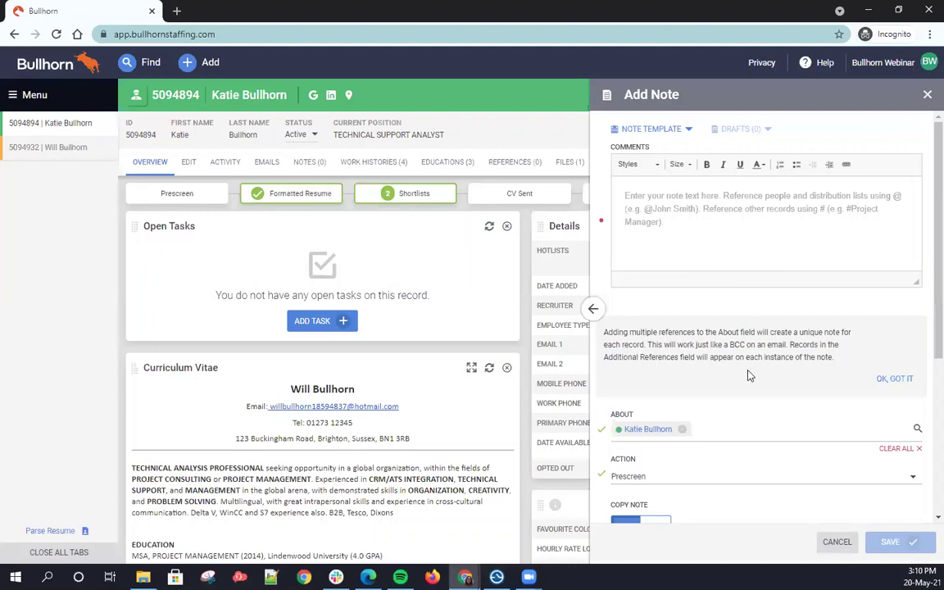
scroll(743, 437, down, 1)
scroll(743, 437, down, 1)
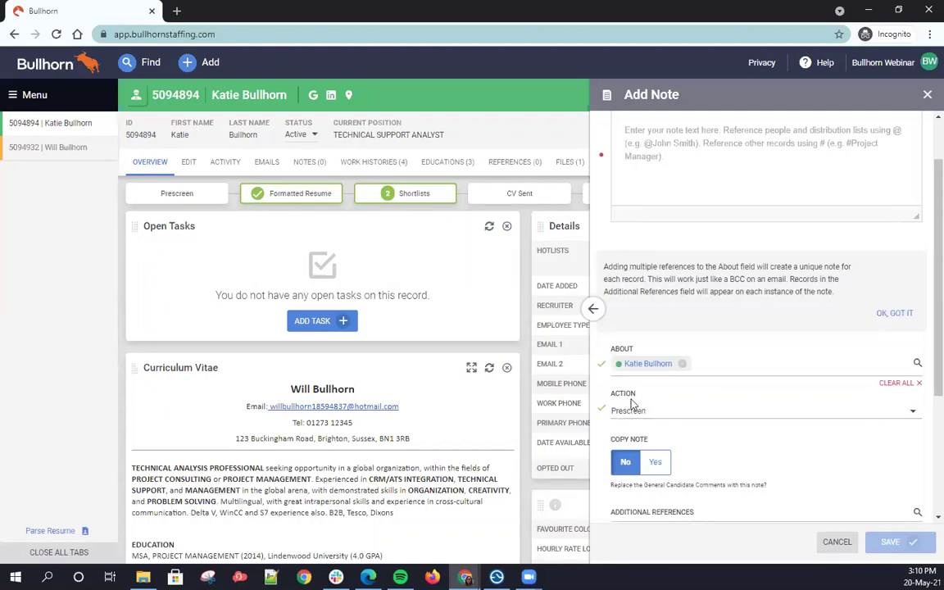
click(927, 94)
Add a note with Action set to Prescreen and comment 'Test', and save it
click(798, 96)
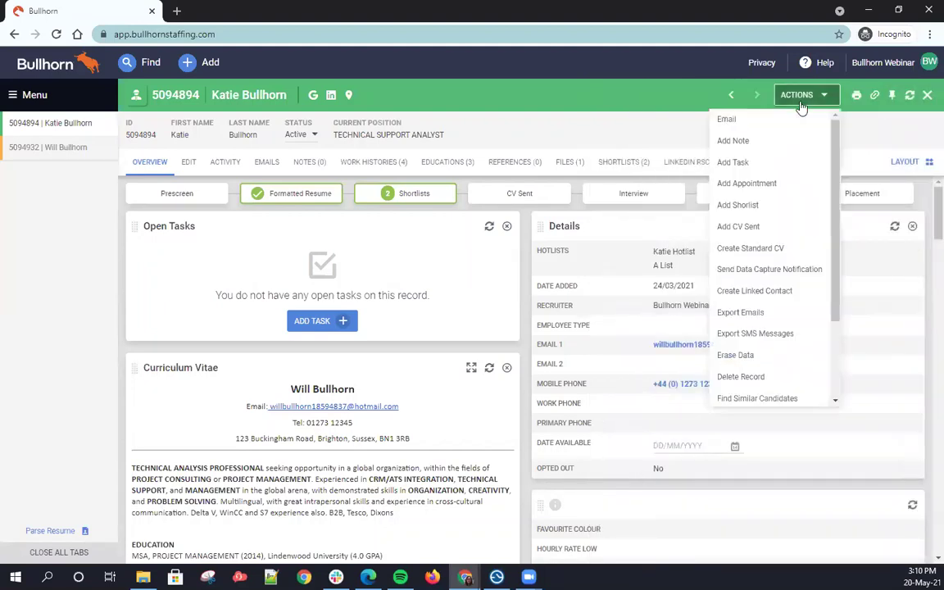
click(778, 144)
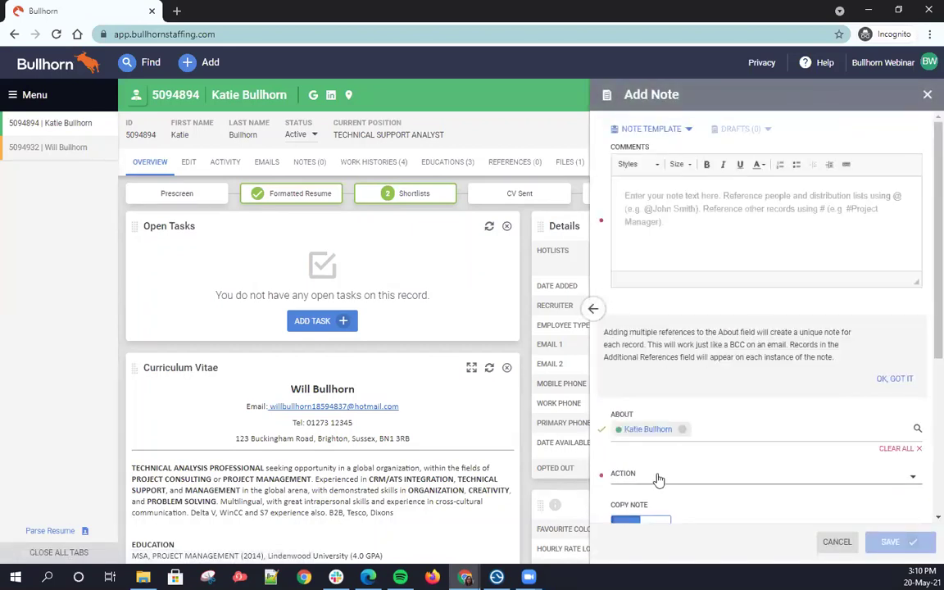
click(636, 479)
scroll(670, 458, down, 5)
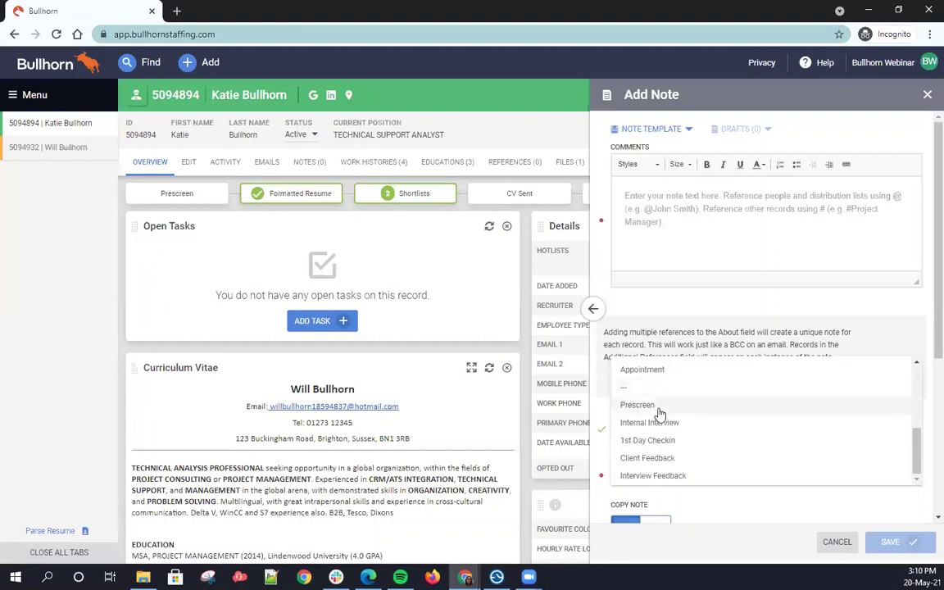
click(656, 407)
click(631, 225)
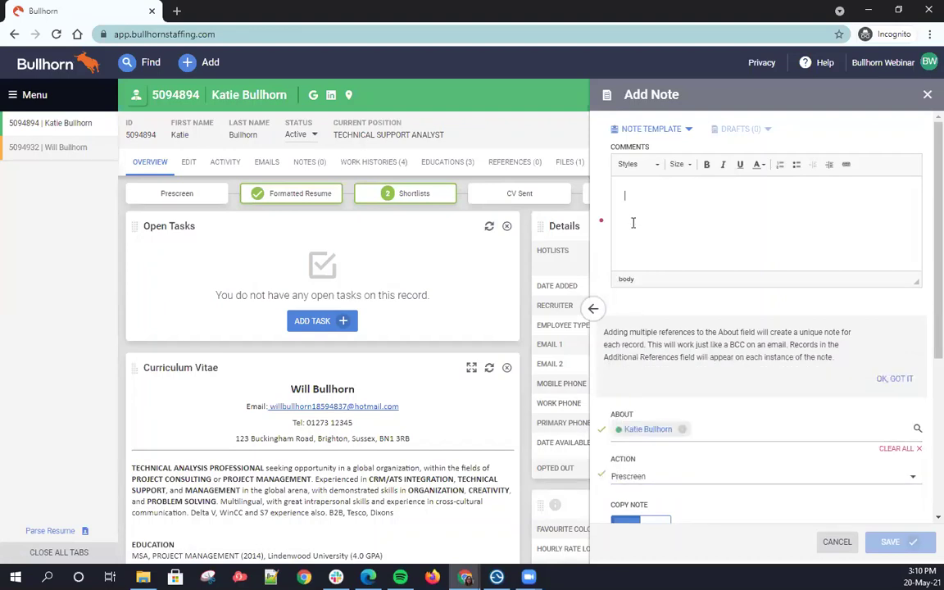
text(Test)
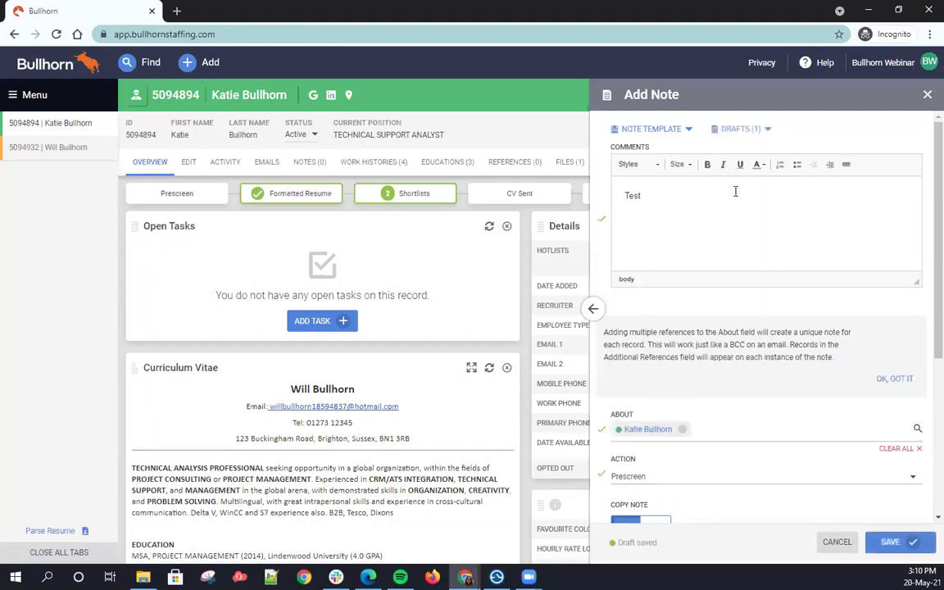
scroll(737, 213, down, 4)
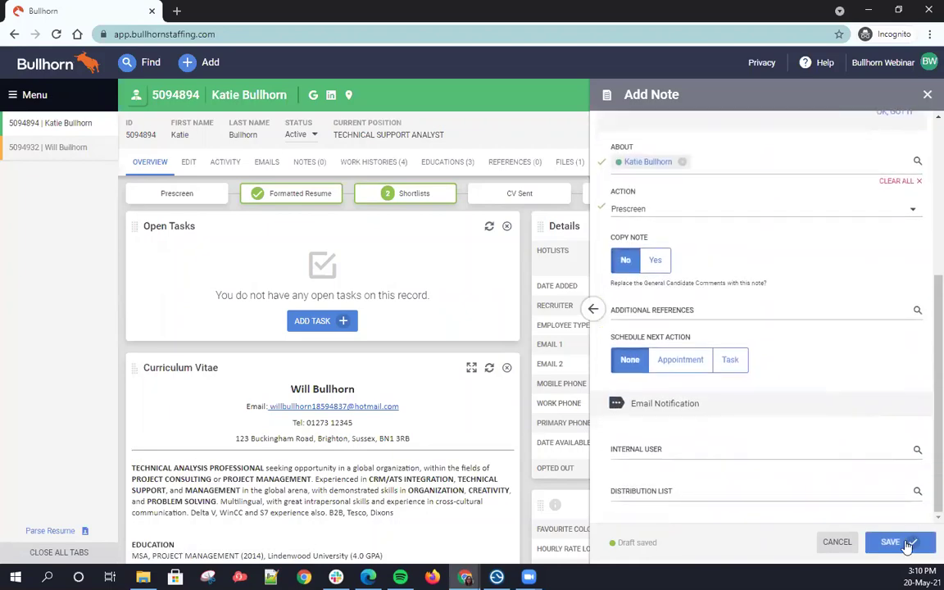
click(900, 541)
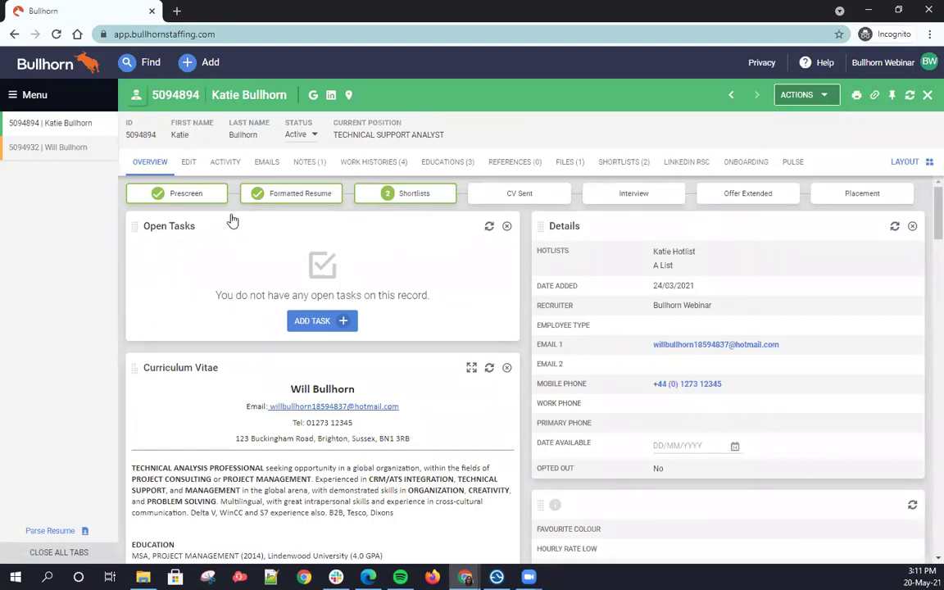
Open Admin > System Settings and filter the list on 'workflow'
click(35, 95)
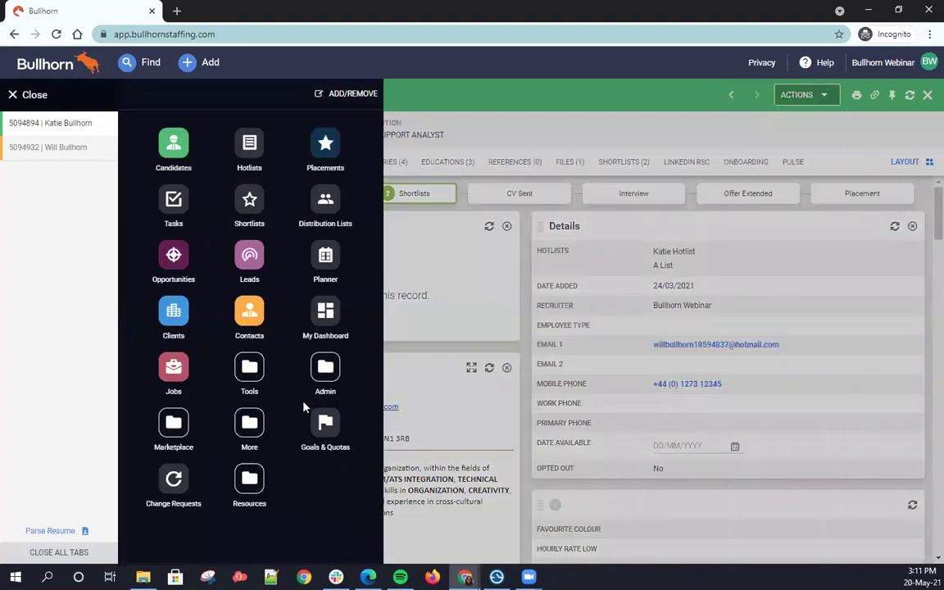
click(325, 373)
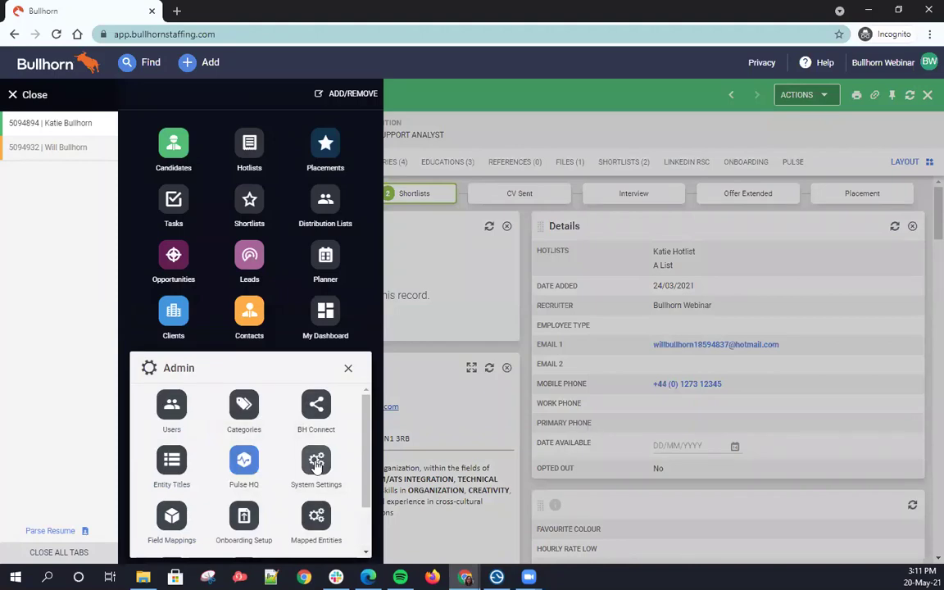
click(317, 465)
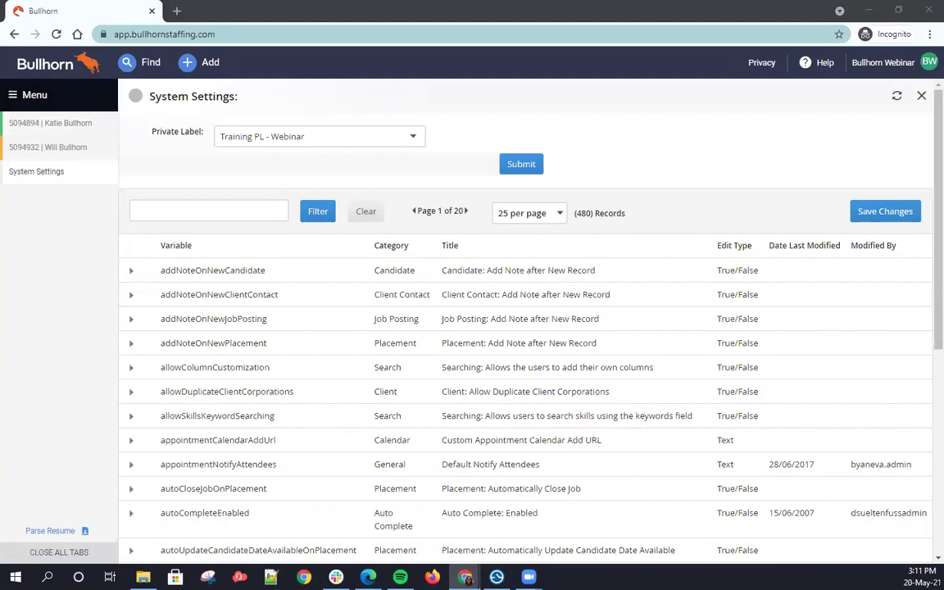
click(213, 205)
text(workflow)
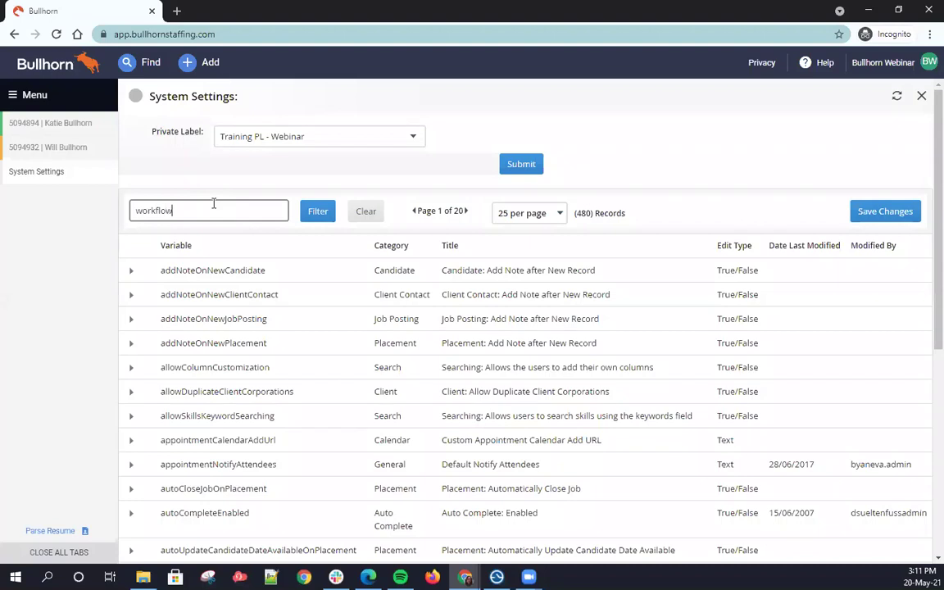
key(Return)
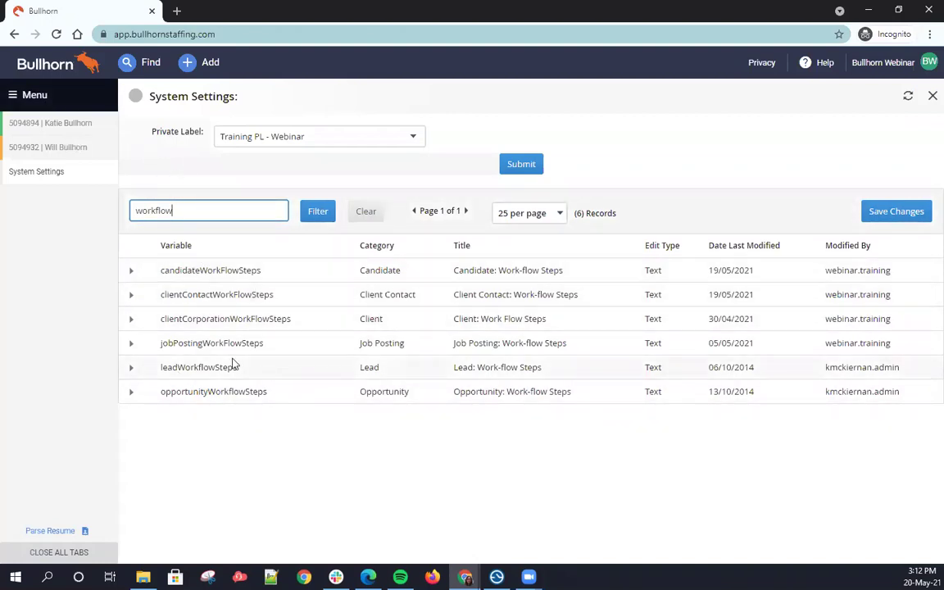
Expand and collapse the candidateWorkFlowSteps row, then return to the candidate's record
drag(262, 271, 200, 276)
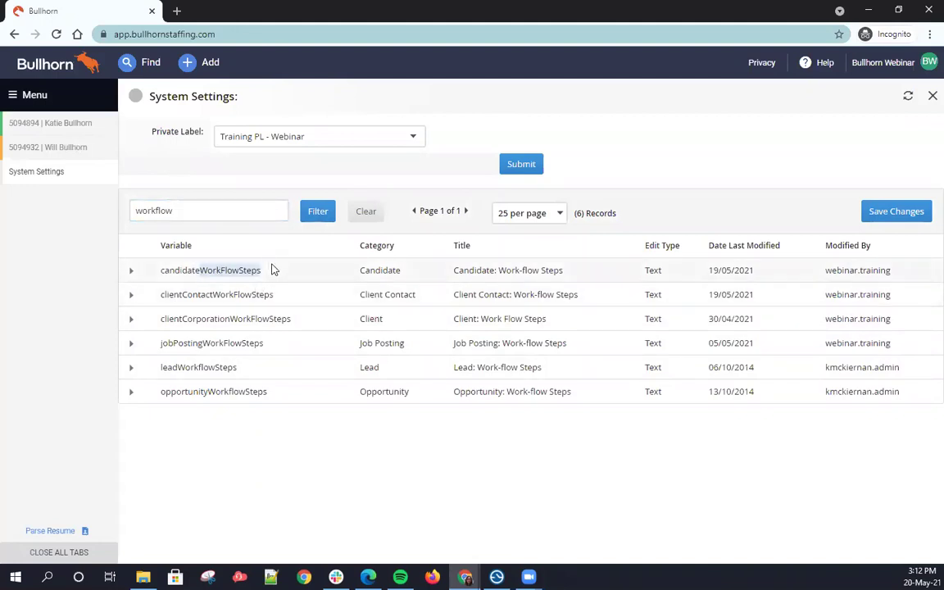
click(245, 275)
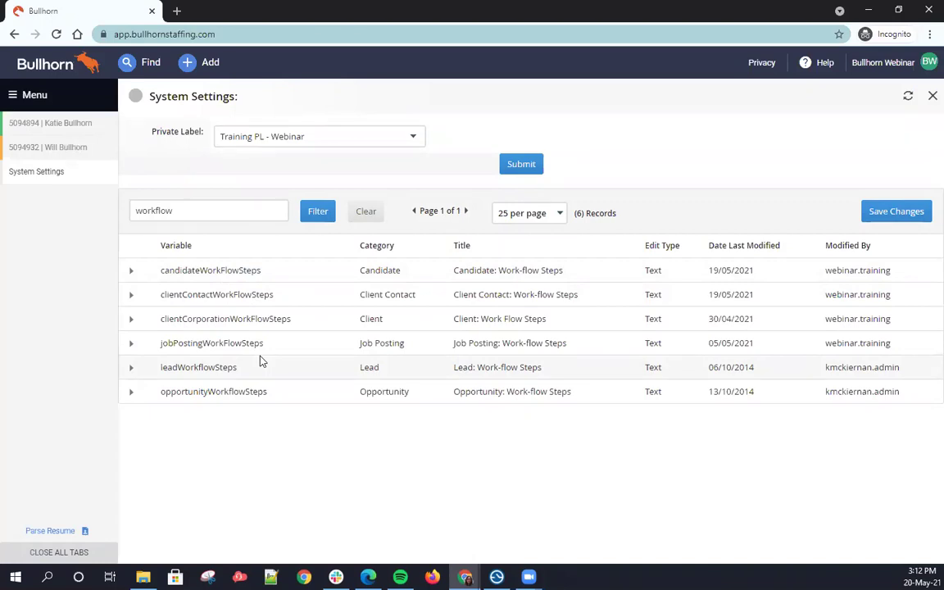
click(130, 272)
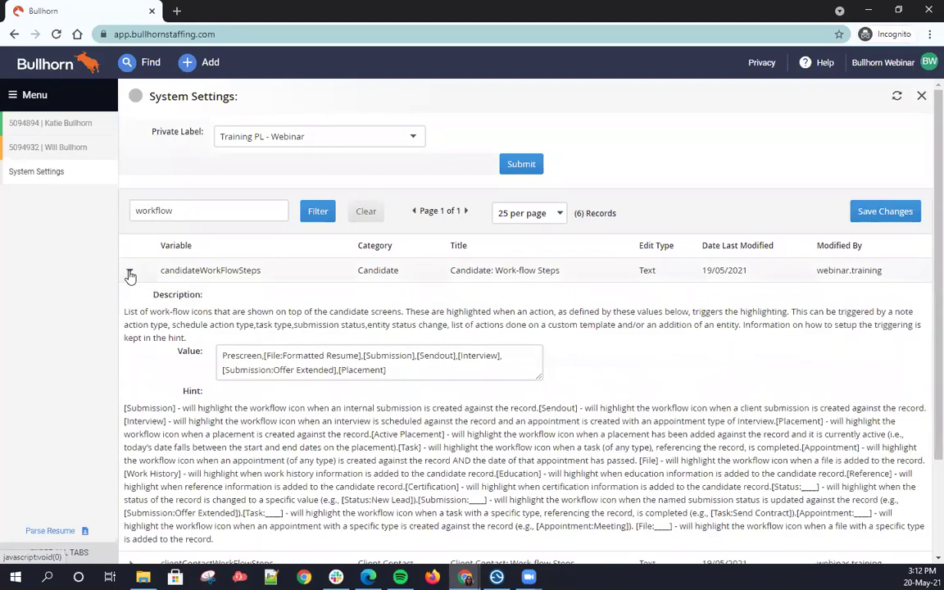
click(130, 275)
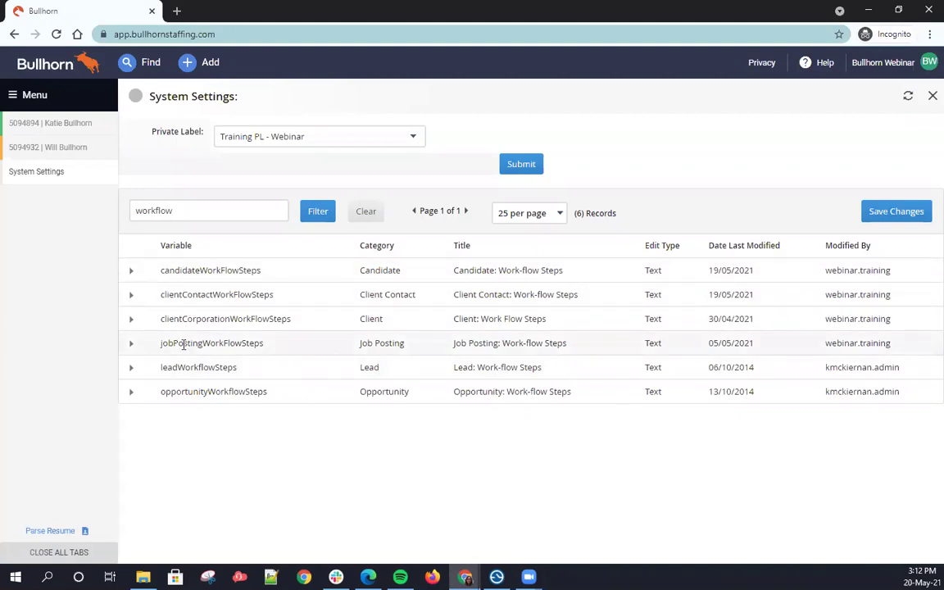
click(25, 125)
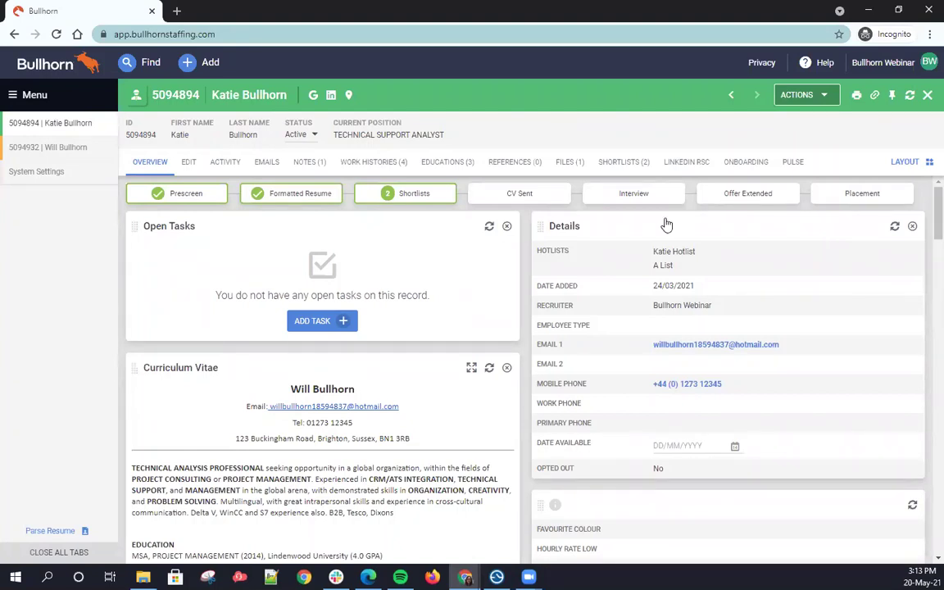
Back in System Settings, expand candidateWorkFlowSteps and enlarge its Value field for editing
click(43, 173)
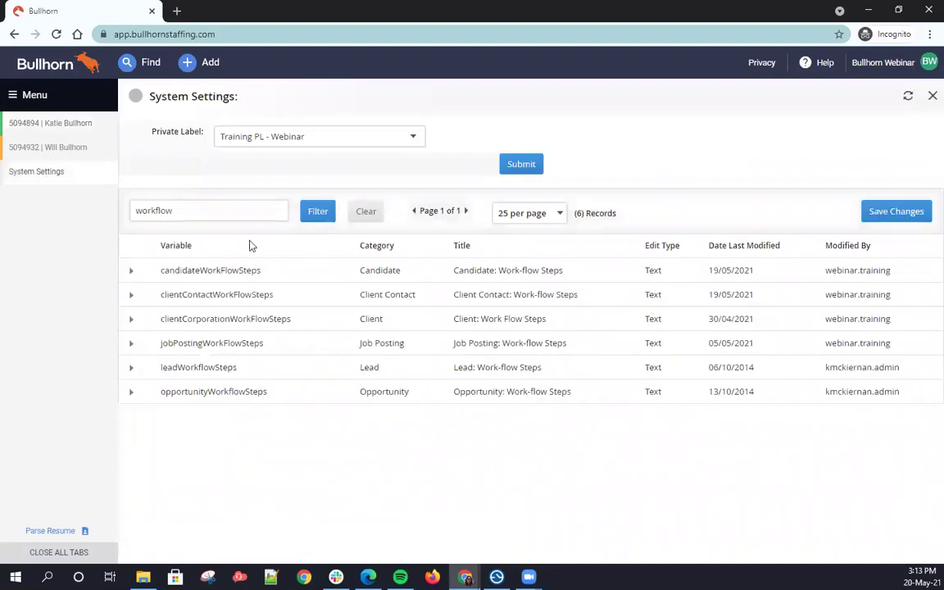
click(130, 271)
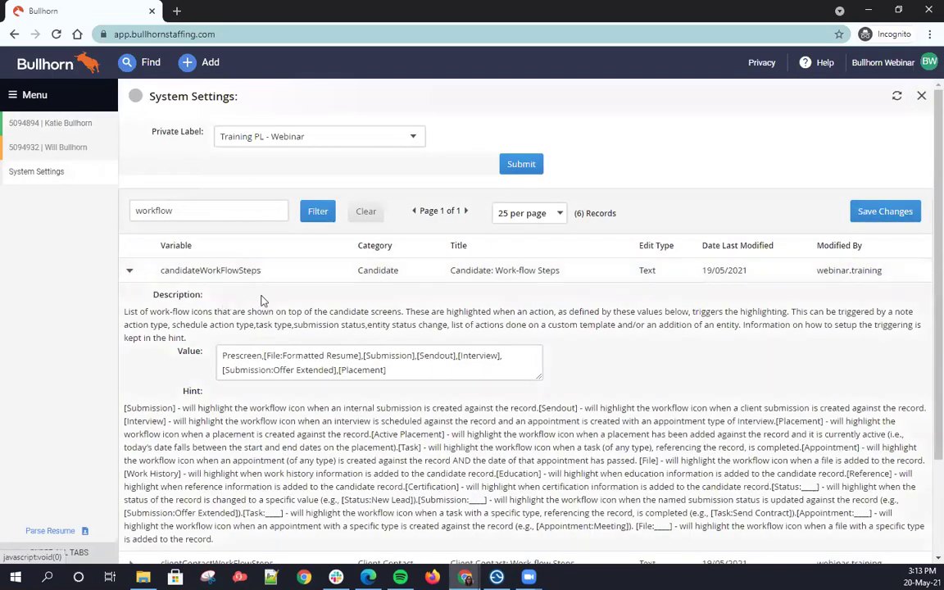
scroll(257, 343, down, 1)
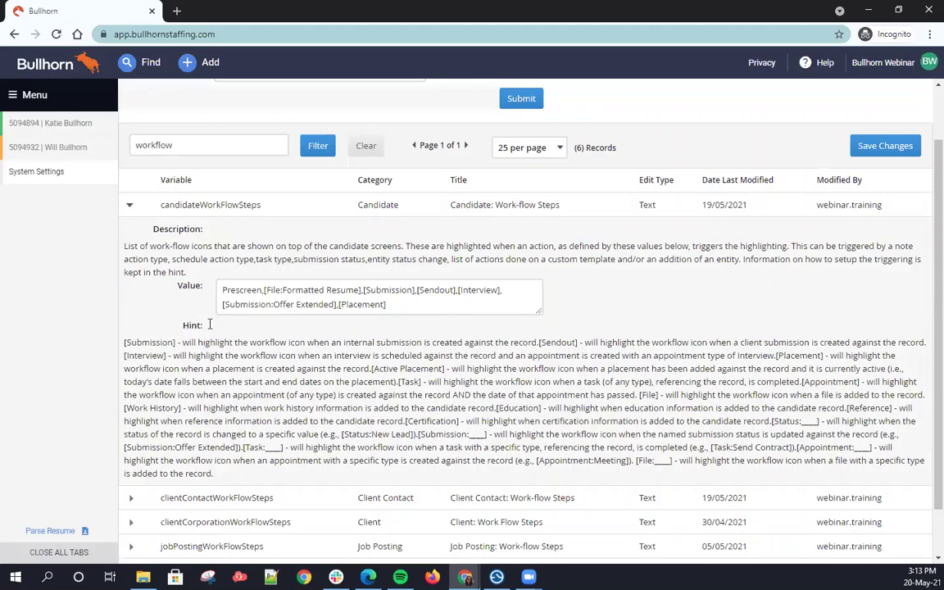
drag(540, 311, 561, 333)
click(413, 309)
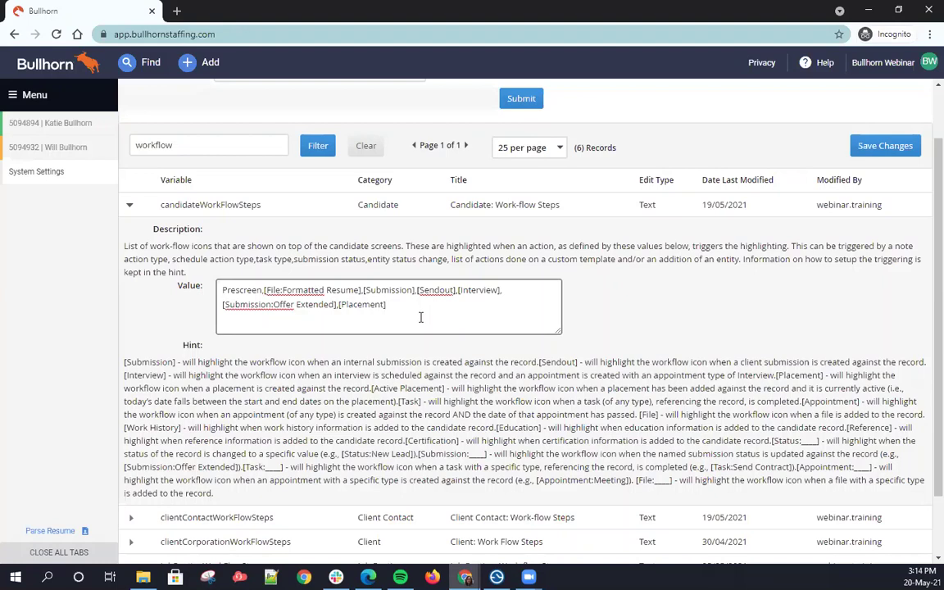
Add a comma after [Placement] and check the note action types in a new note, discarding it
text(,)
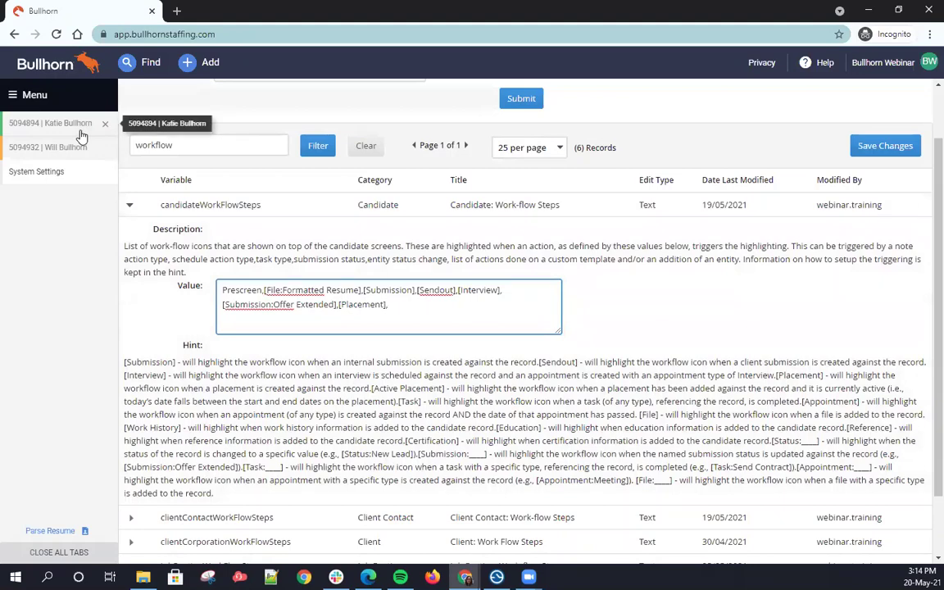
click(189, 62)
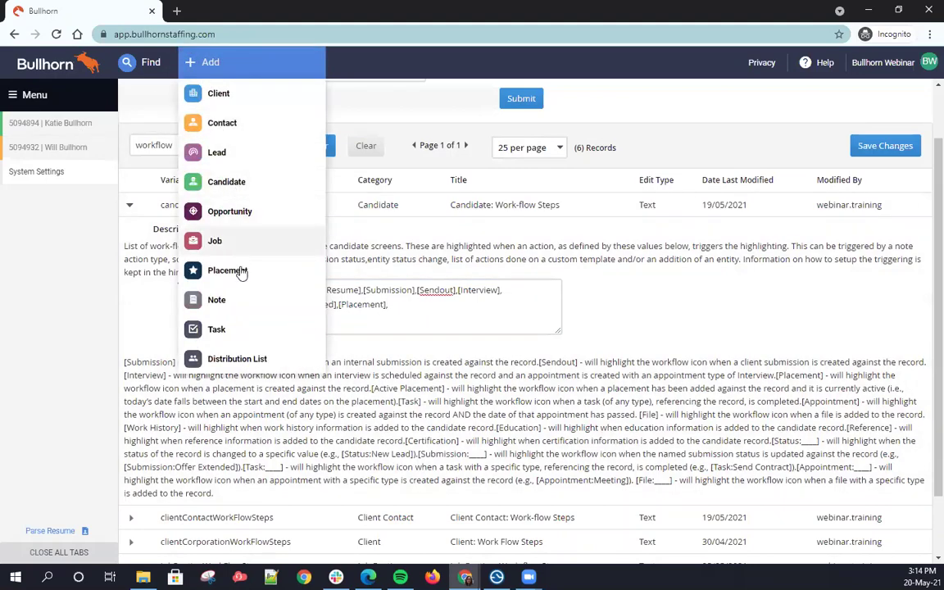
click(216, 300)
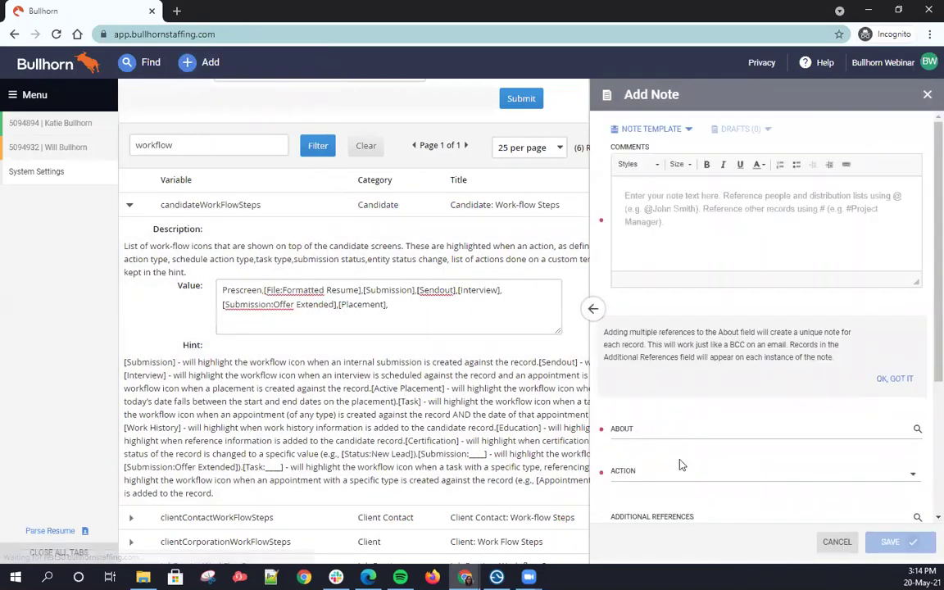
click(677, 477)
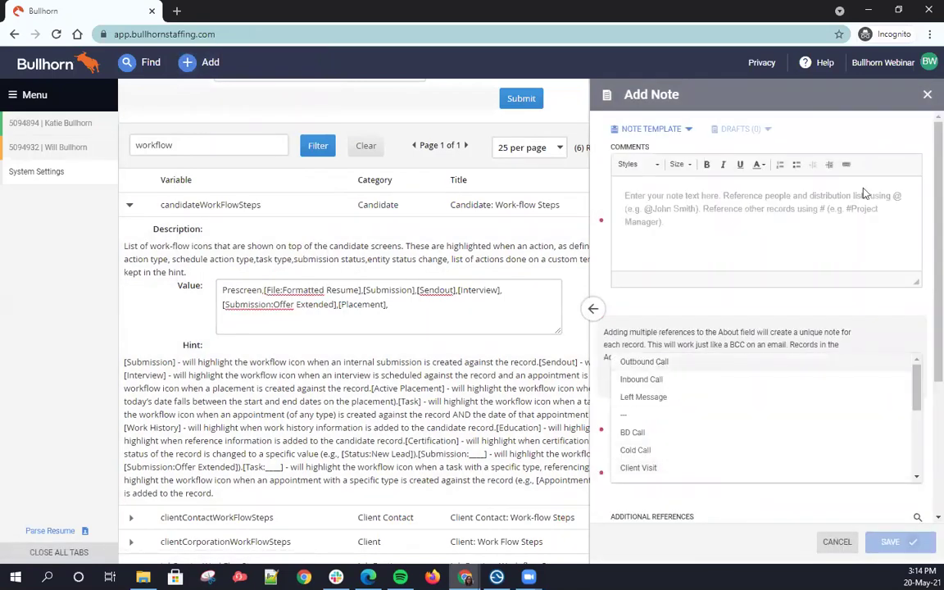
click(924, 95)
click(926, 95)
Append 'Outbound Call' to the value and highlight the [Submission] and Submission:Offer Extended entries
click(393, 307)
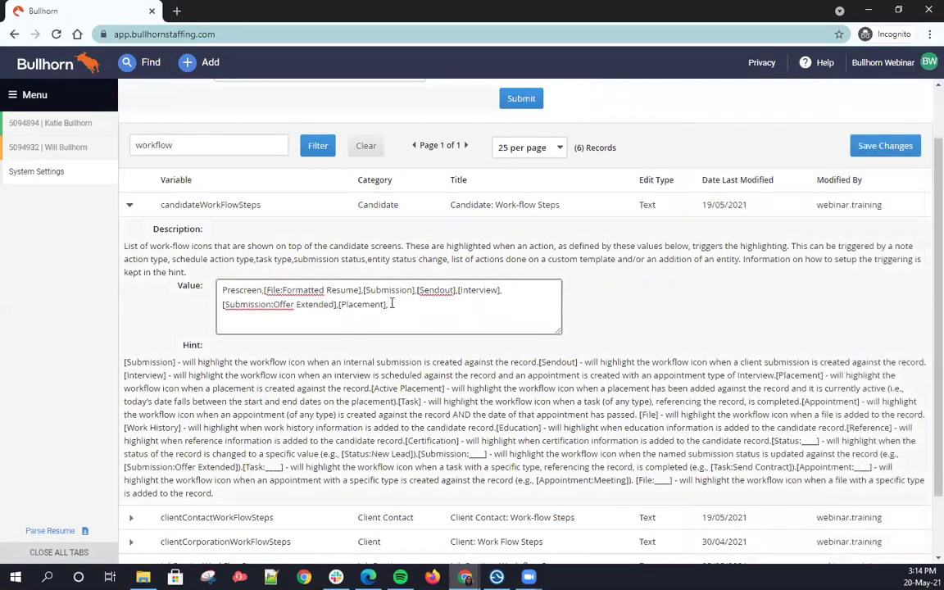
text(Outbound Call)
drag(364, 290, 414, 290)
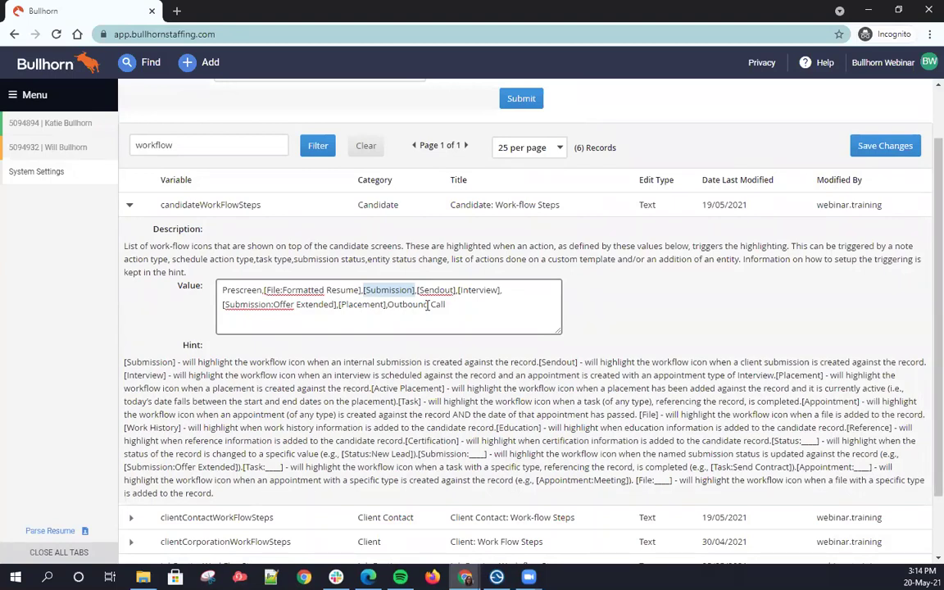
click(460, 305)
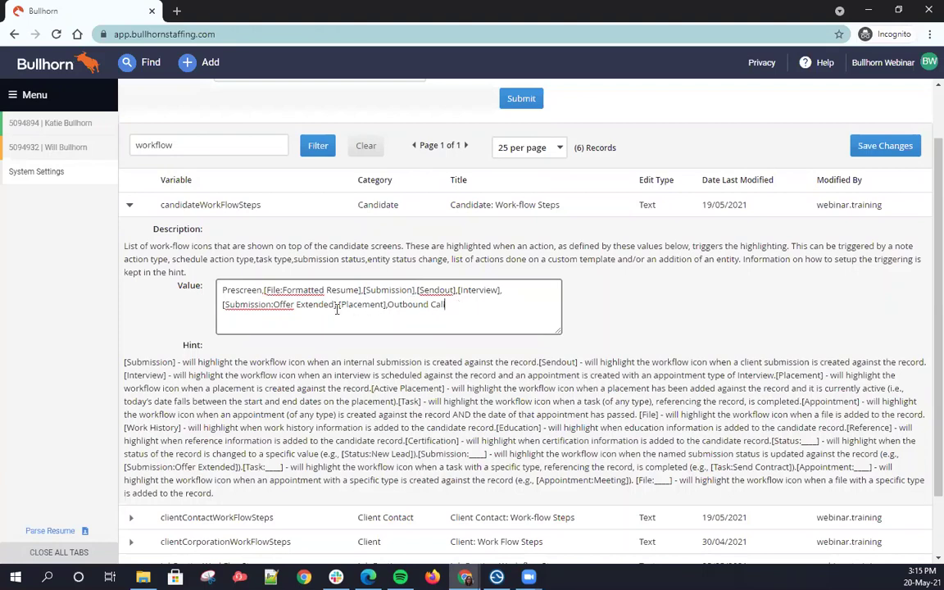
drag(326, 299, 264, 290)
click(273, 304)
drag(364, 290, 414, 290)
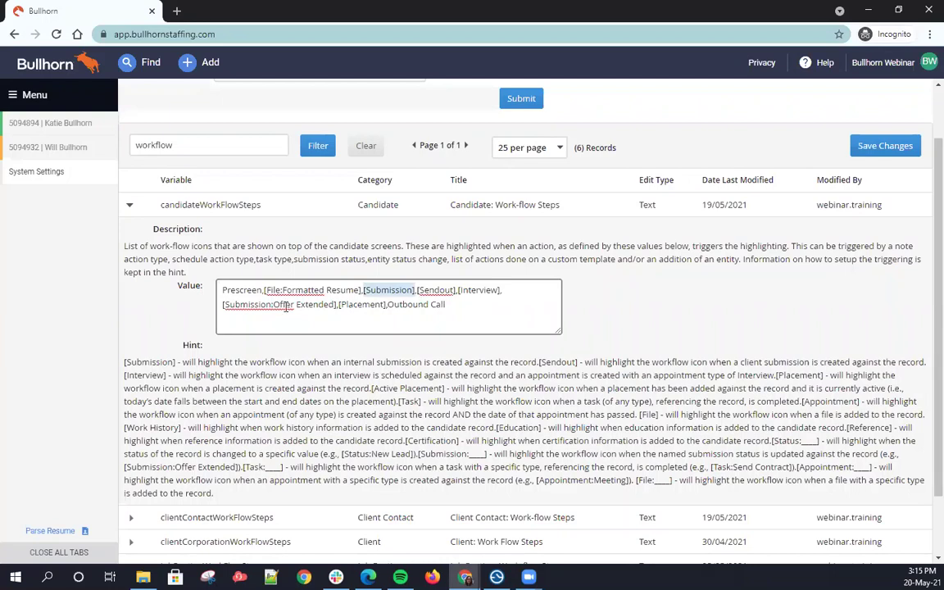
drag(224, 304, 358, 317)
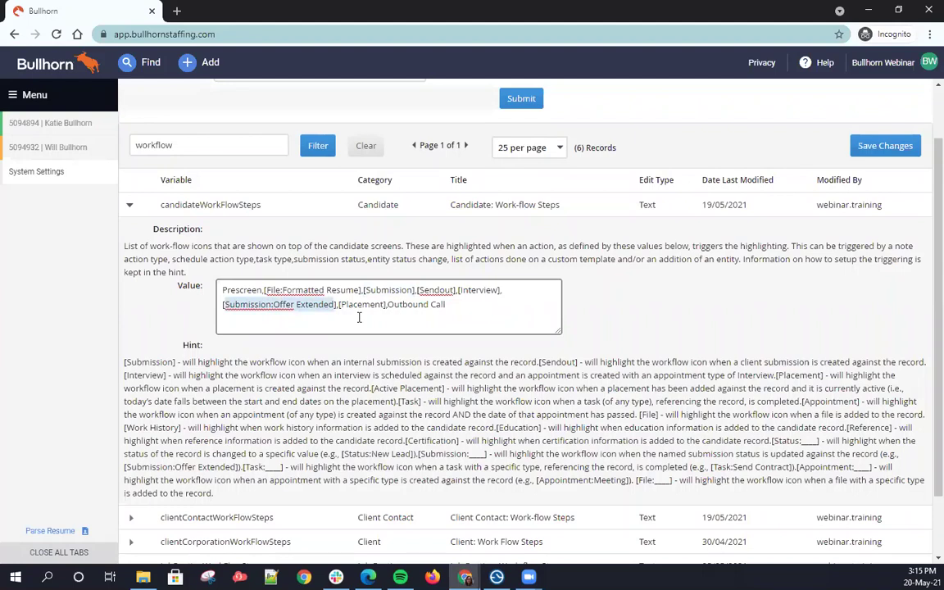
click(292, 321)
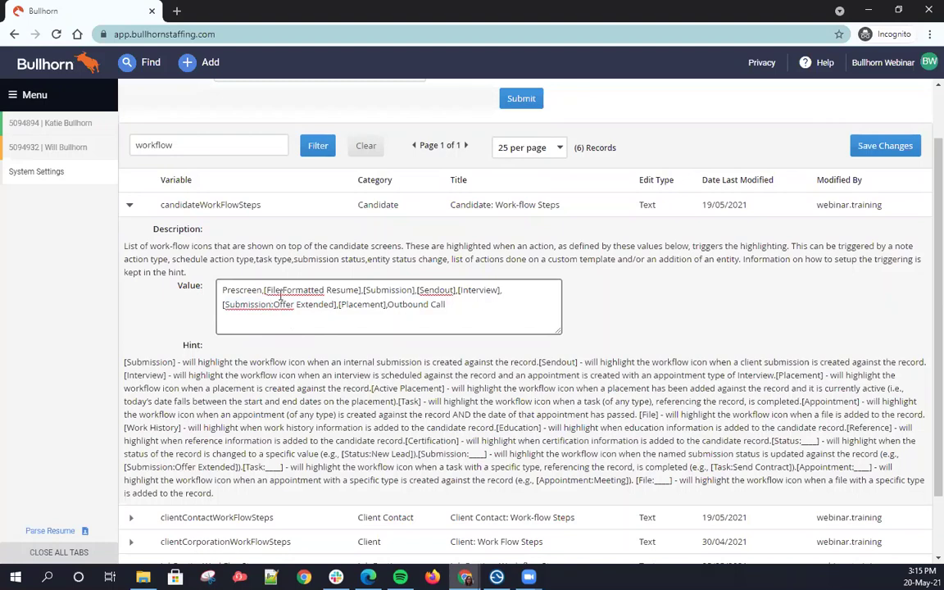
Cut ':Formatted Resume' from the [File] entry, paste it back, and return to the value's end
drag(281, 290, 357, 290)
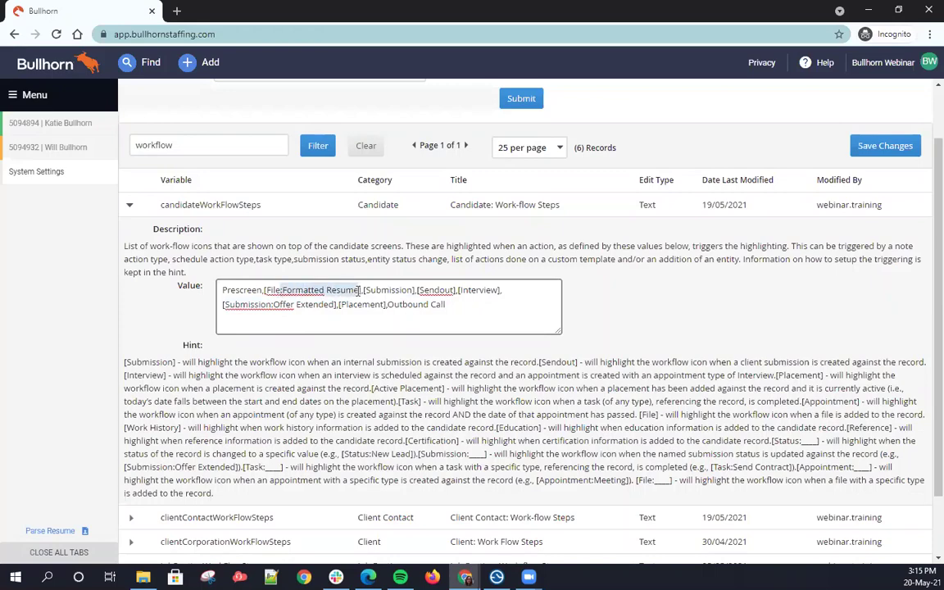
right_click(354, 295)
click(381, 324)
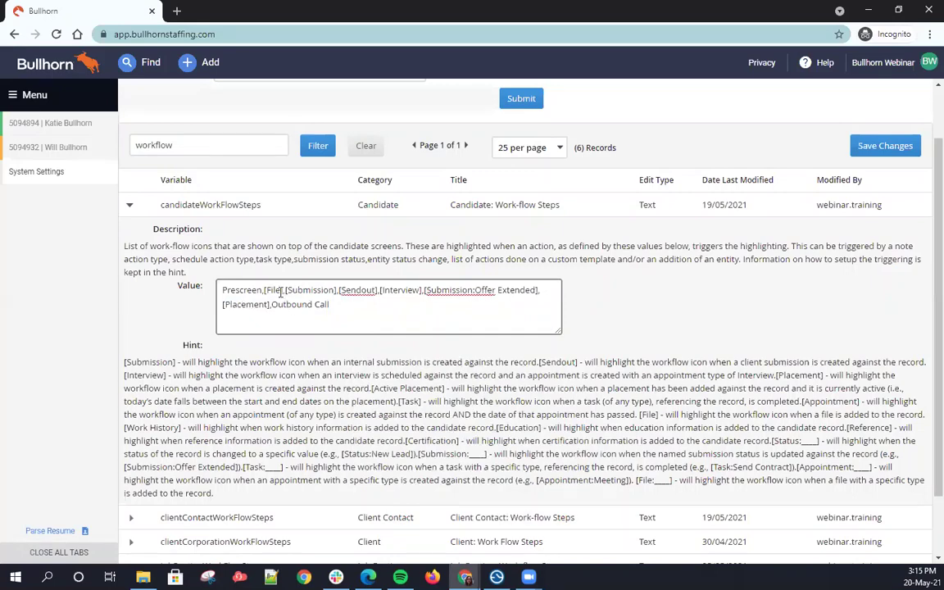
right_click(281, 290)
click(318, 394)
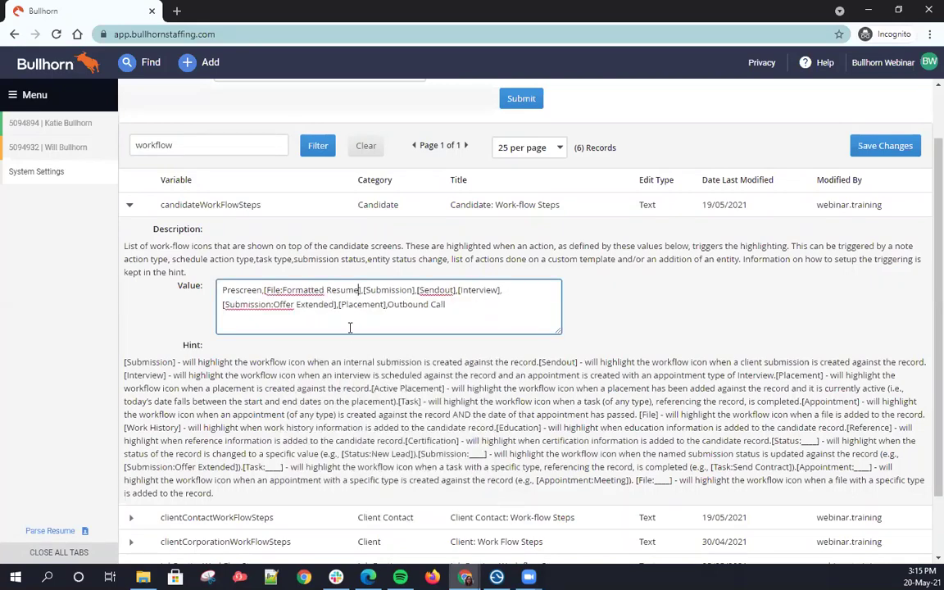
click(450, 306)
scroll(543, 362, down, 1)
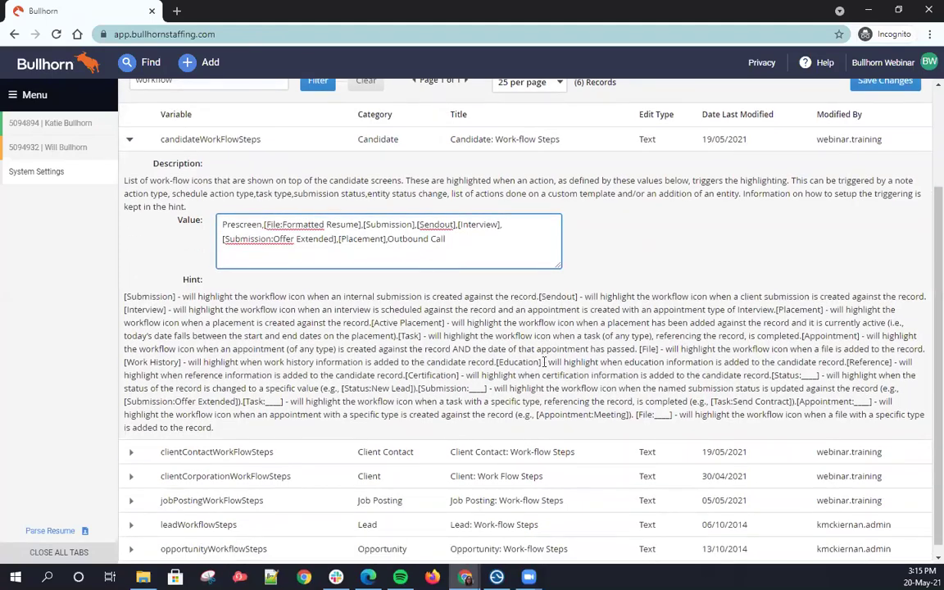
scroll(543, 361, up, 2)
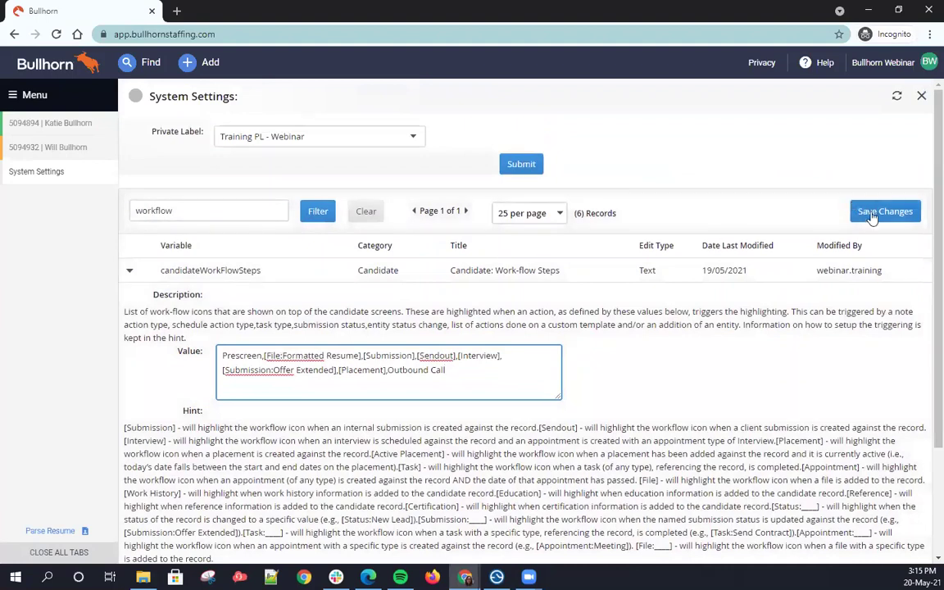
Save the candidateWorkFlowSteps value now ending in Outbound Call
click(873, 214)
drag(447, 370, 388, 371)
click(458, 373)
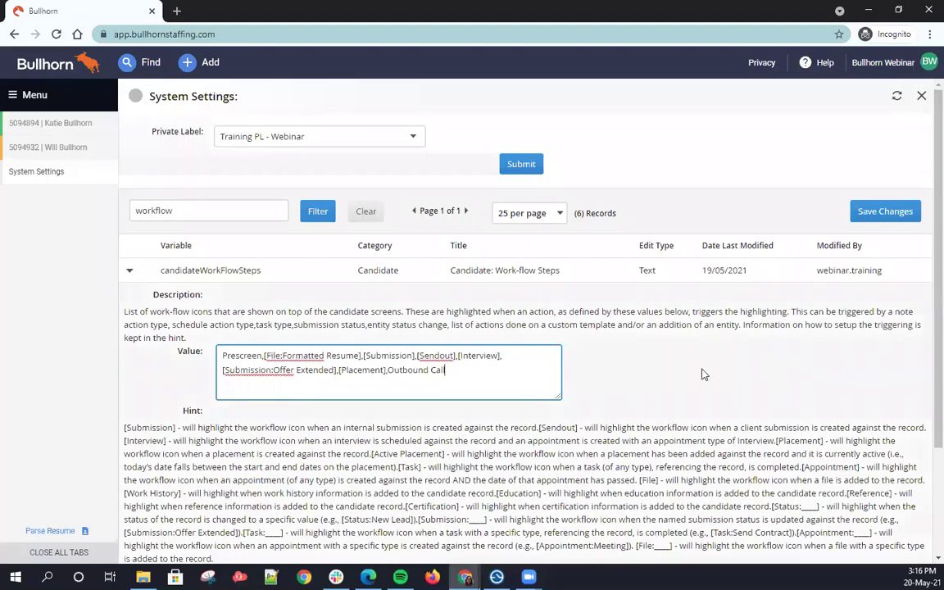
Scroll down and read through the candidateWorkFlowSteps Hint text, highlighting it for reference
scroll(702, 375, down, 1)
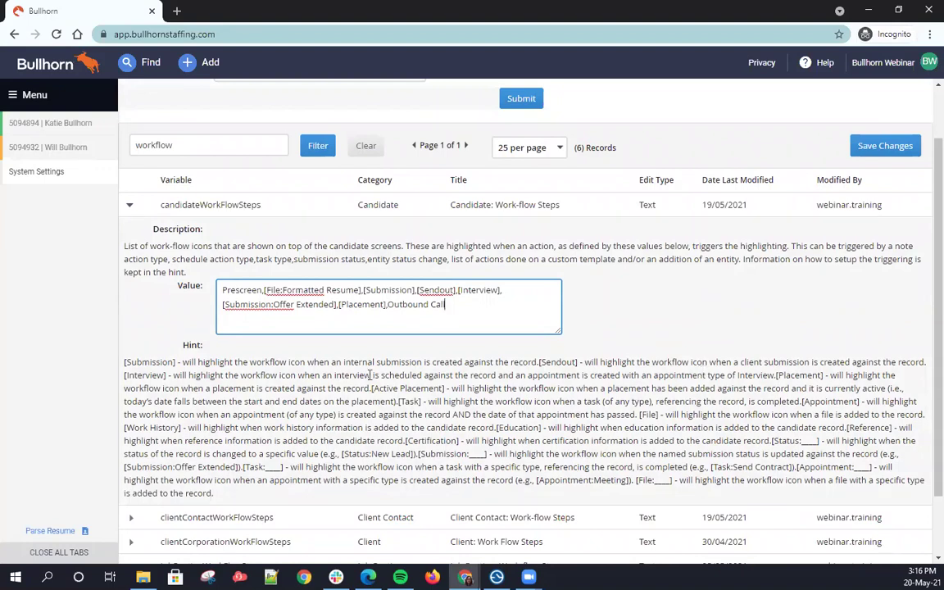
click(191, 345)
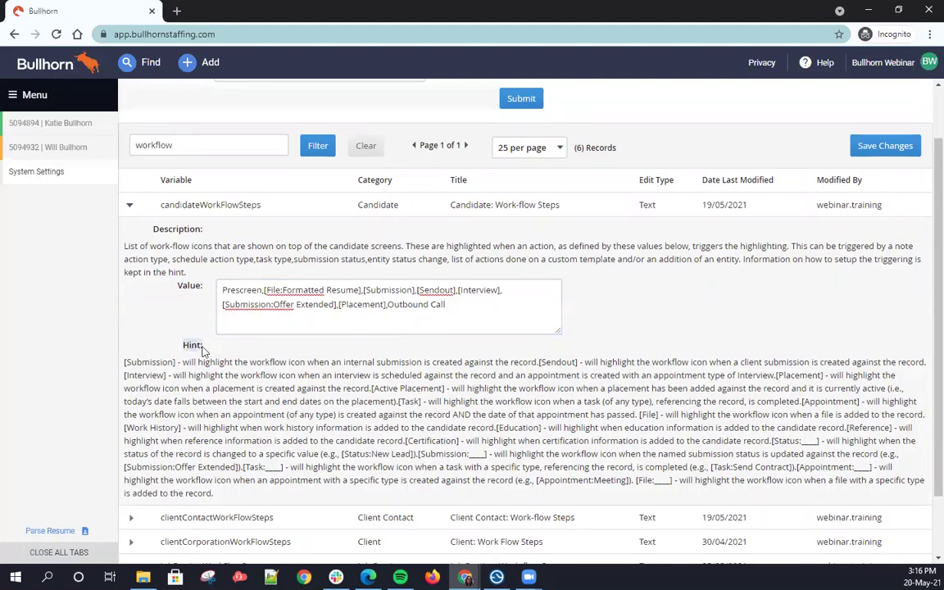
drag(202, 345, 177, 346)
scroll(177, 346, down, 1)
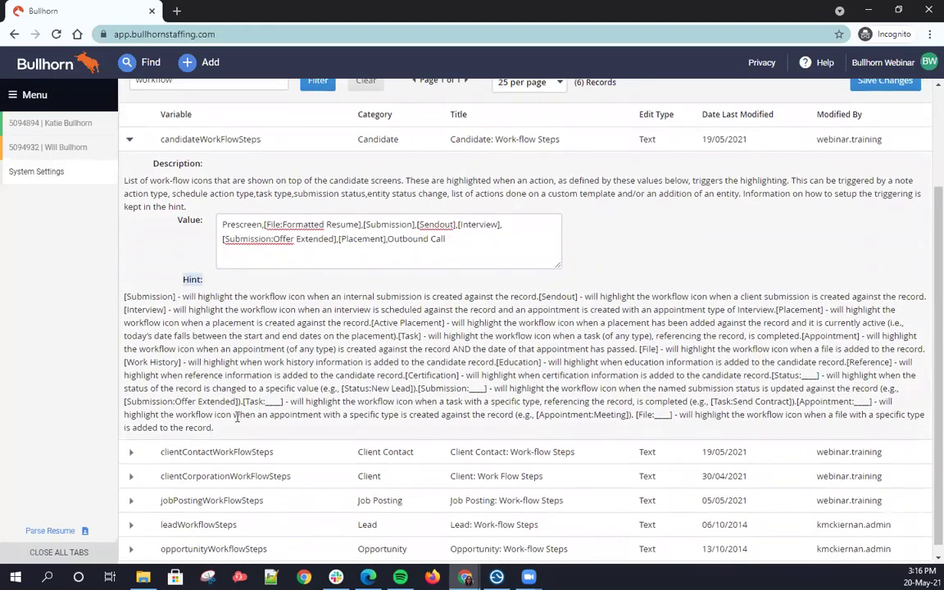
drag(220, 427, 123, 296)
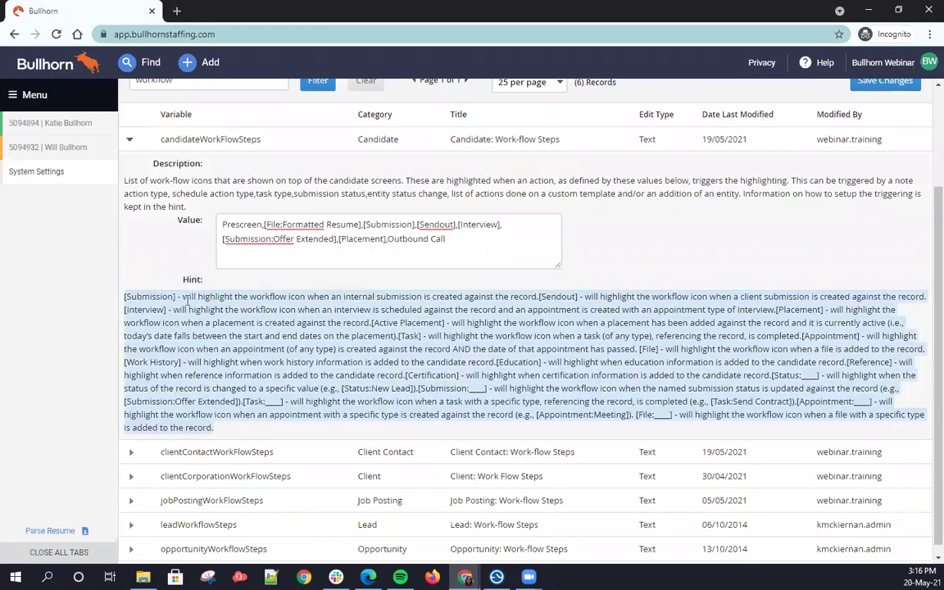
click(149, 271)
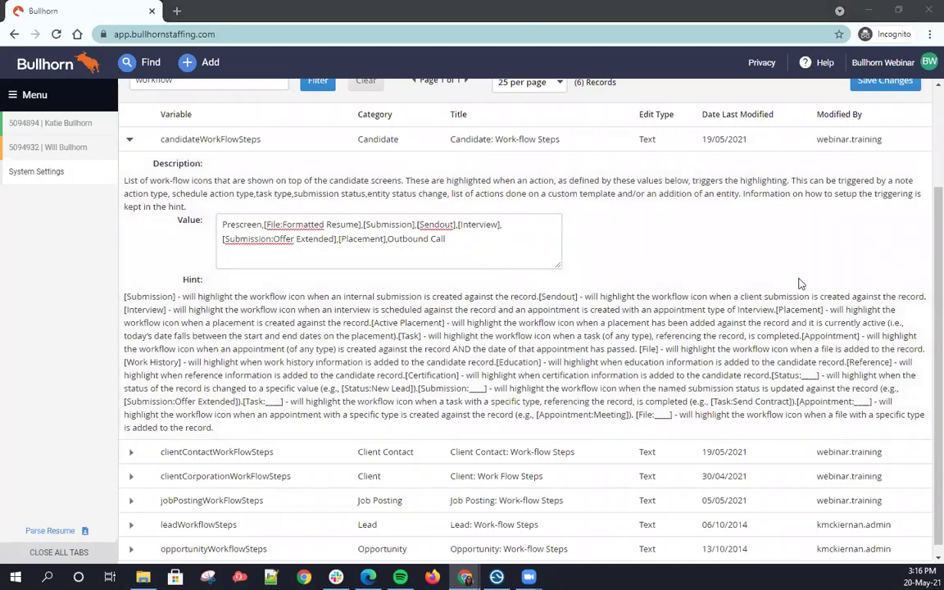
key(alt+Tab)
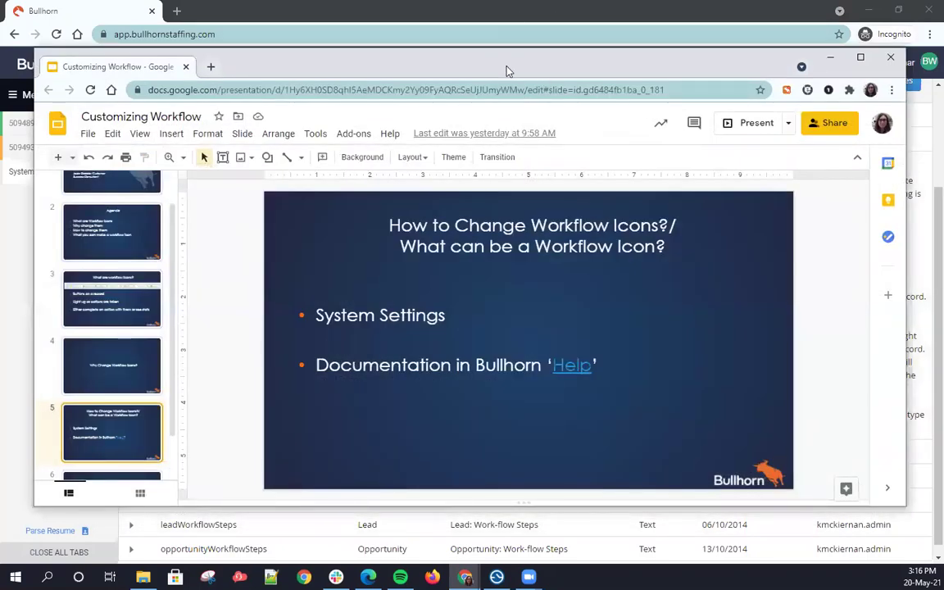
key(alt+Tab)
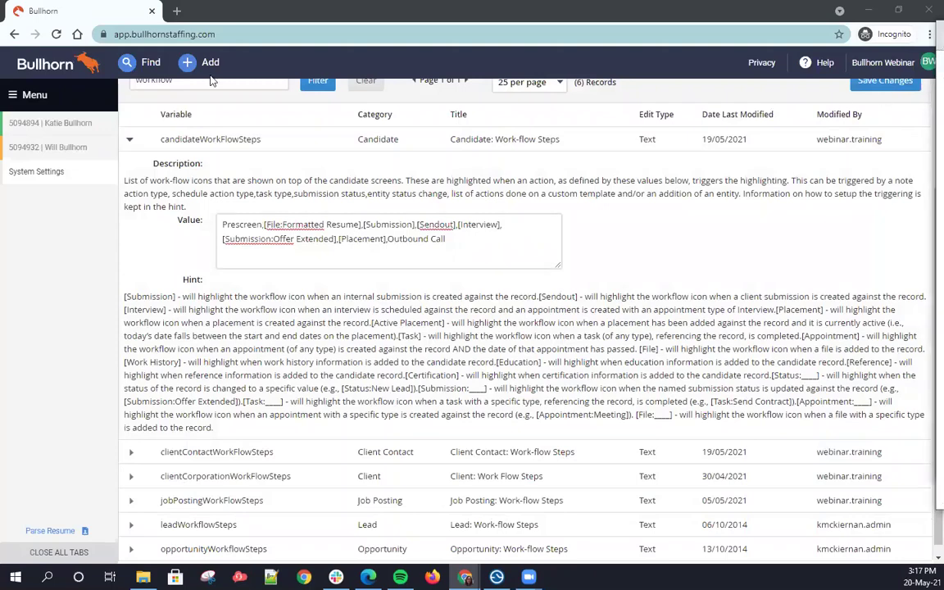
Open the Understanding Workflow System Settings help article
click(893, 72)
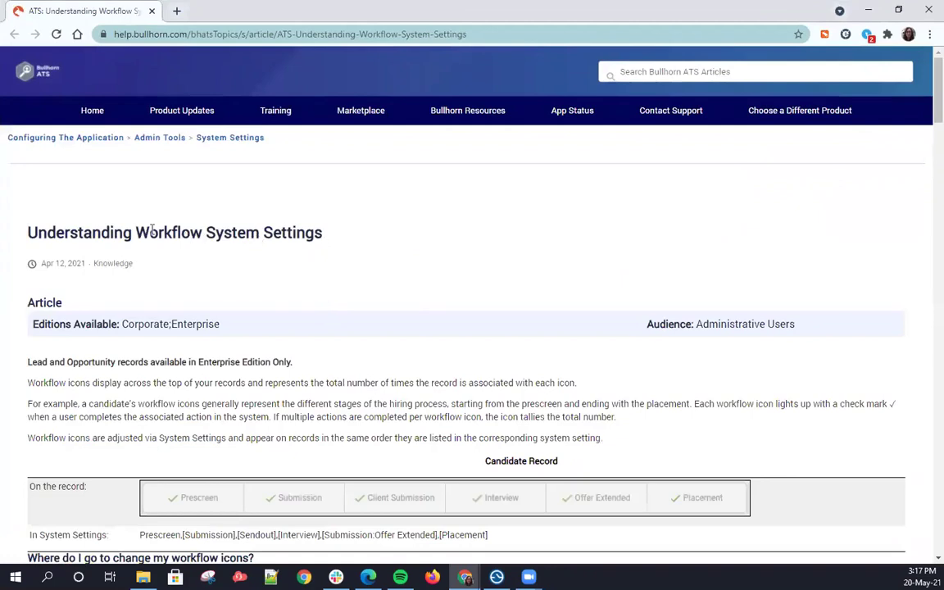
drag(323, 235, 114, 235)
click(63, 235)
Scroll through the article's workflow value table, then move the help window aside to reveal Bullhorn
scroll(617, 255, down, 4)
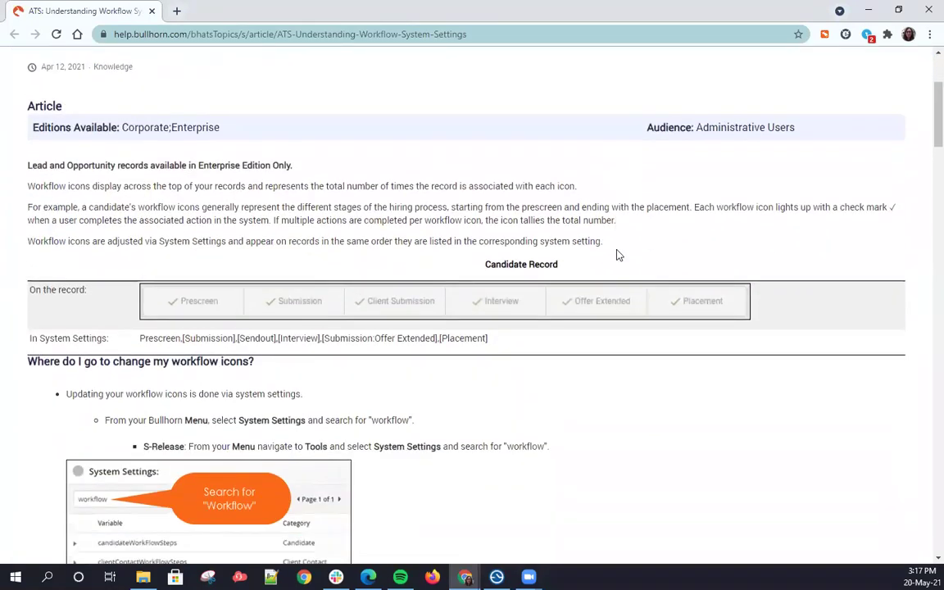
scroll(617, 254, down, 8)
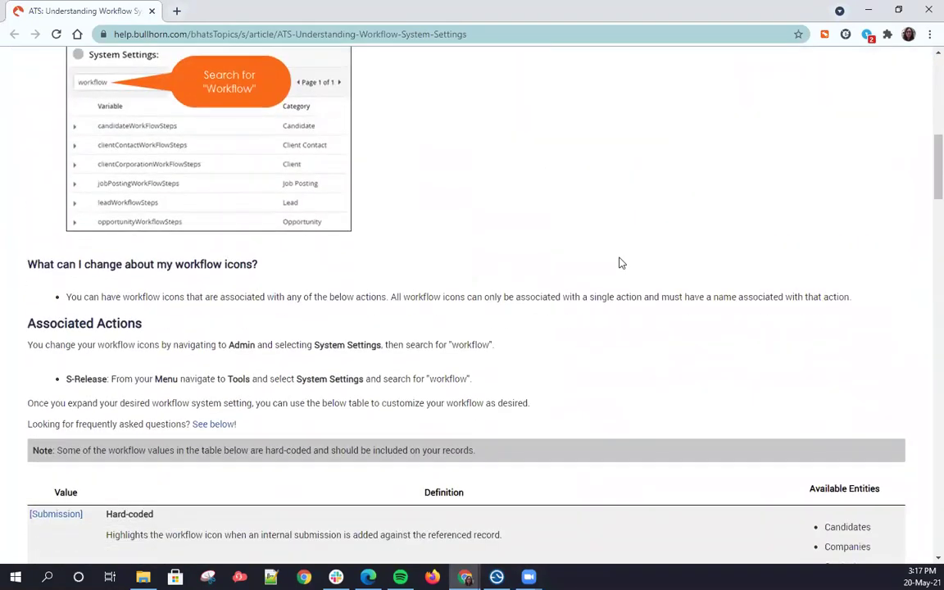
scroll(620, 263, down, 2)
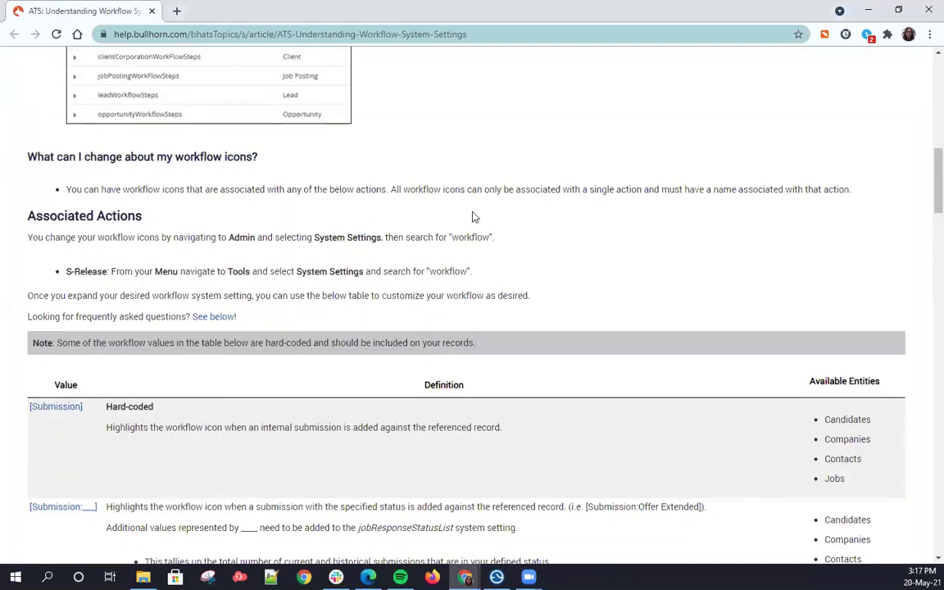
scroll(571, 247, down, 3)
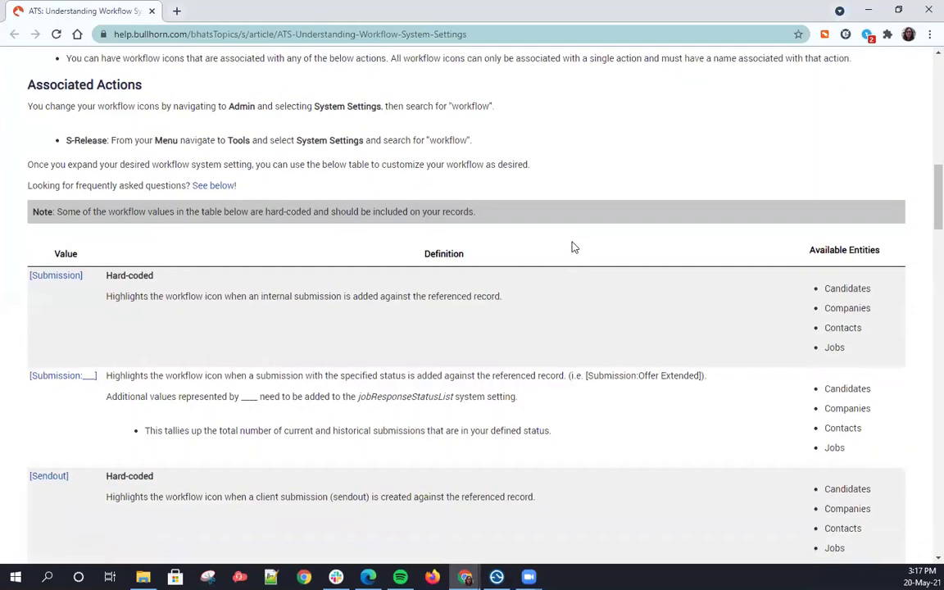
scroll(571, 246, down, 3)
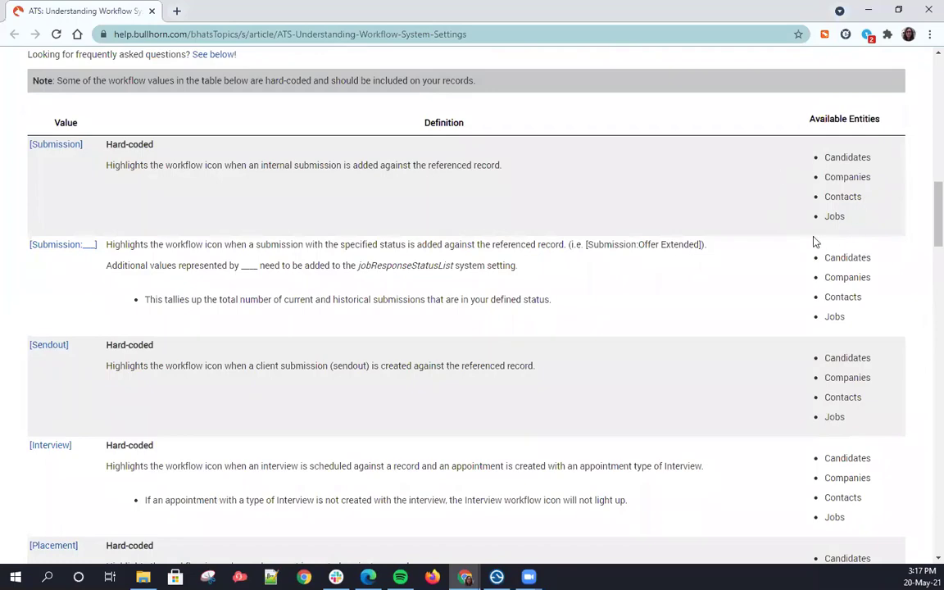
scroll(860, 330, down, 3)
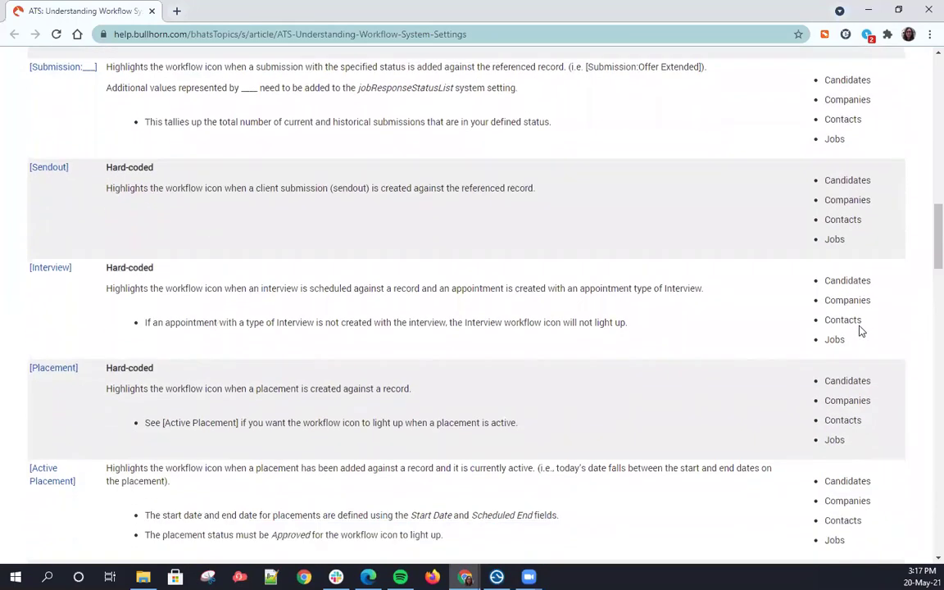
scroll(860, 330, down, 2)
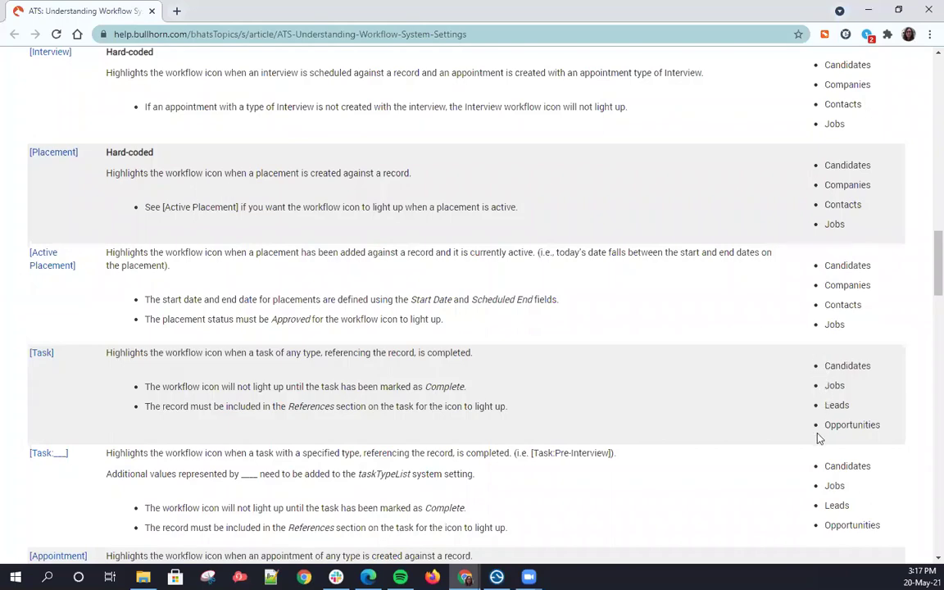
scroll(827, 439, up, 4)
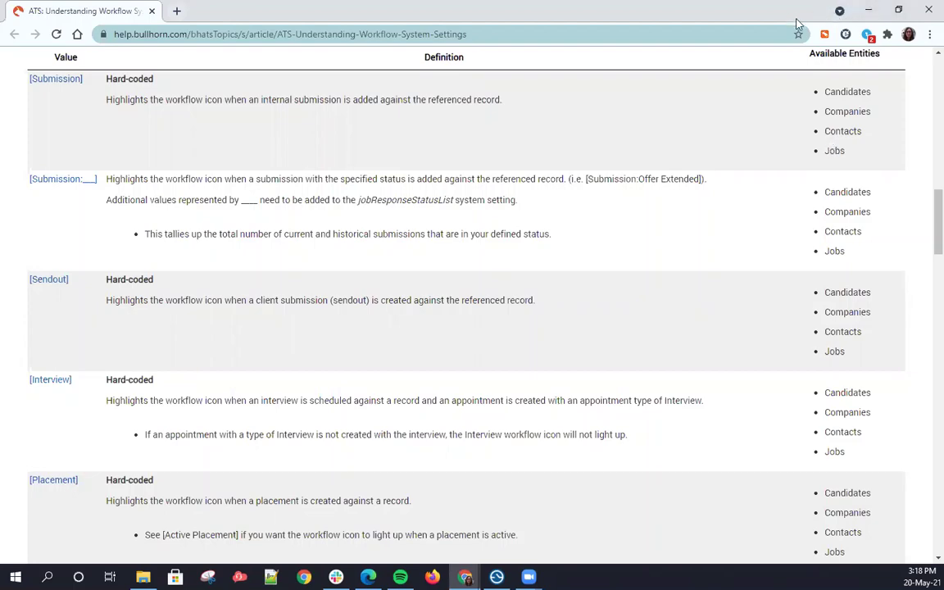
drag(797, 25, 943, 97)
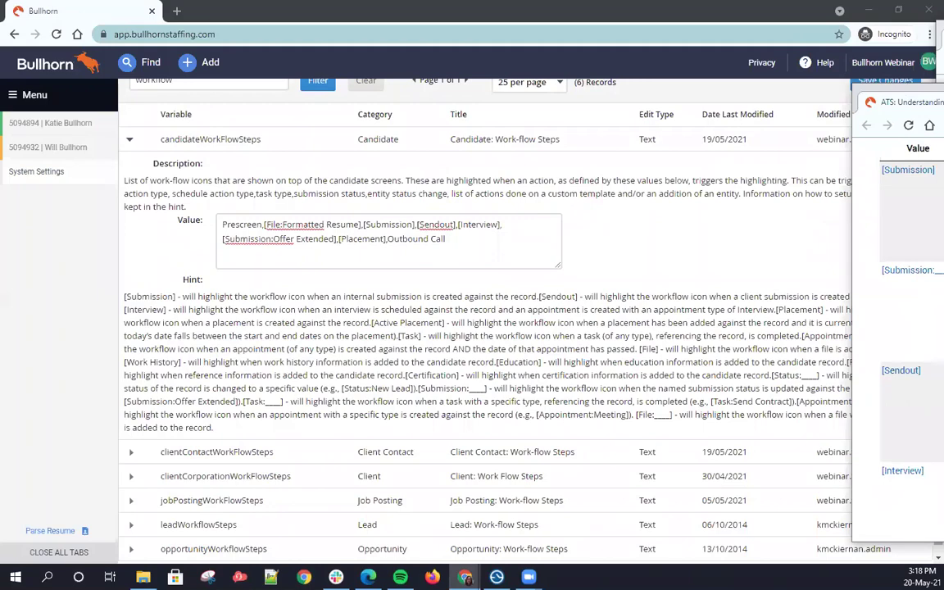
Bring Bullhorn forward and open the candidate's record to view its workflow bar
click(392, 311)
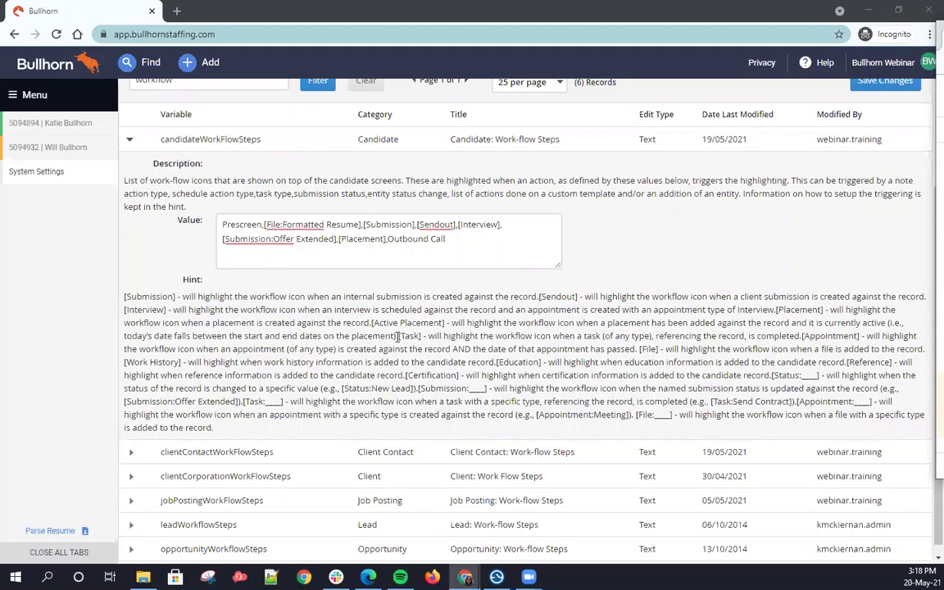
click(20, 131)
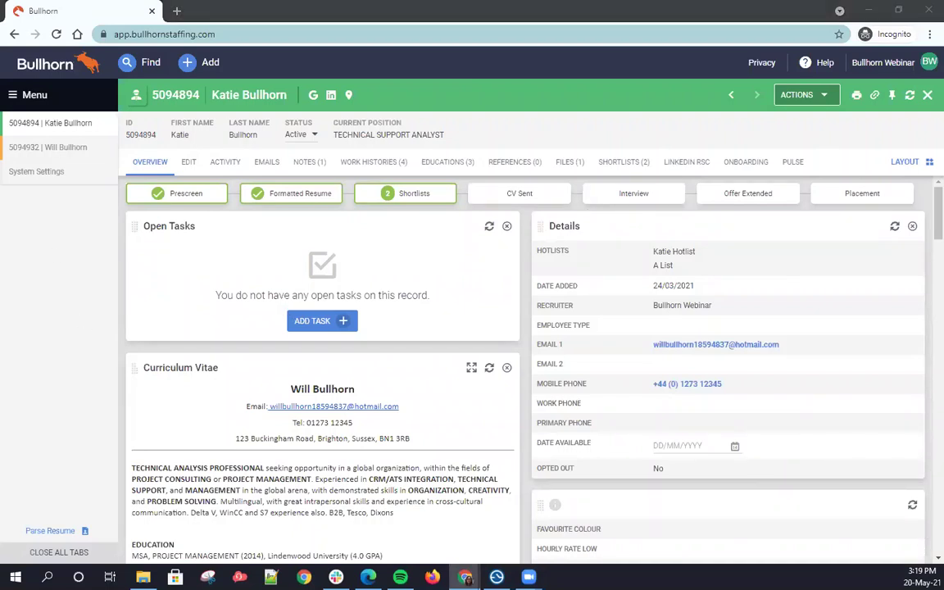
From the contact's record return to System Settings and expand clientContactWorkFlowSteps instead of candidateWorkFlowSteps
click(36, 149)
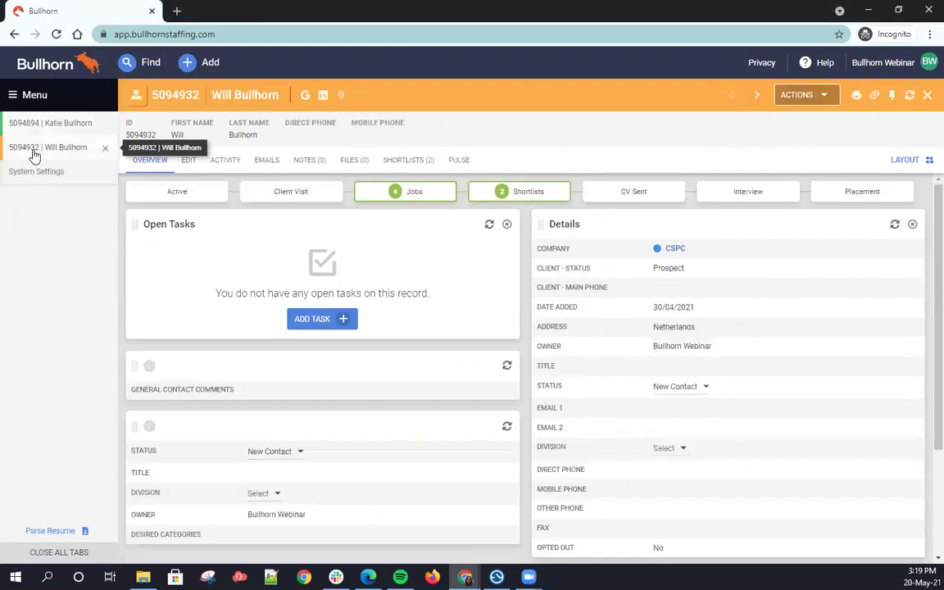
click(40, 173)
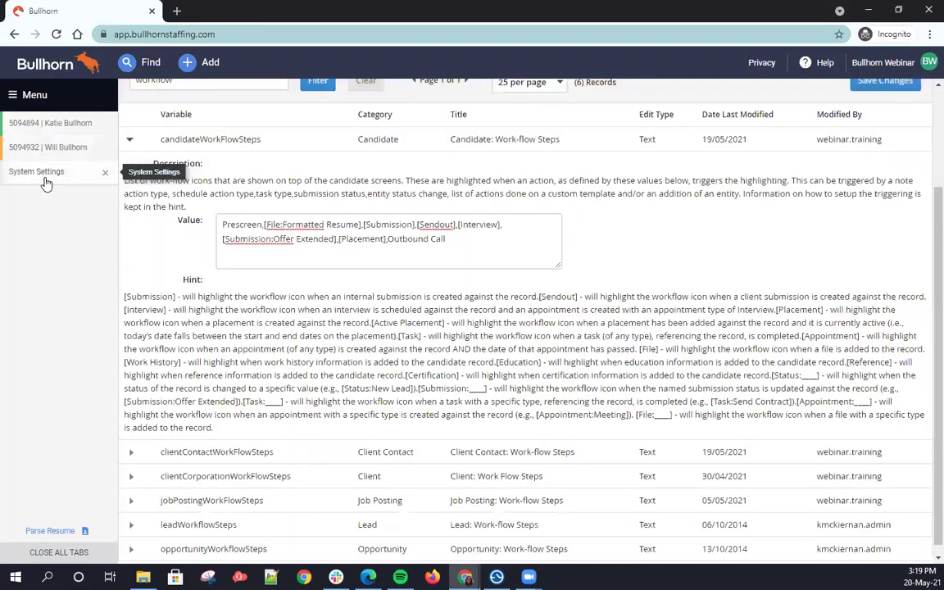
click(132, 139)
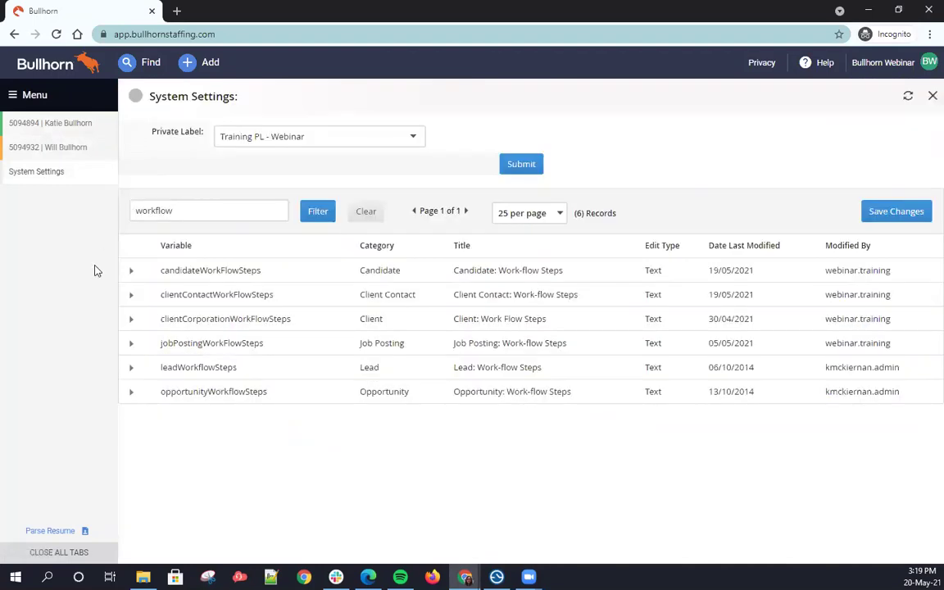
click(129, 297)
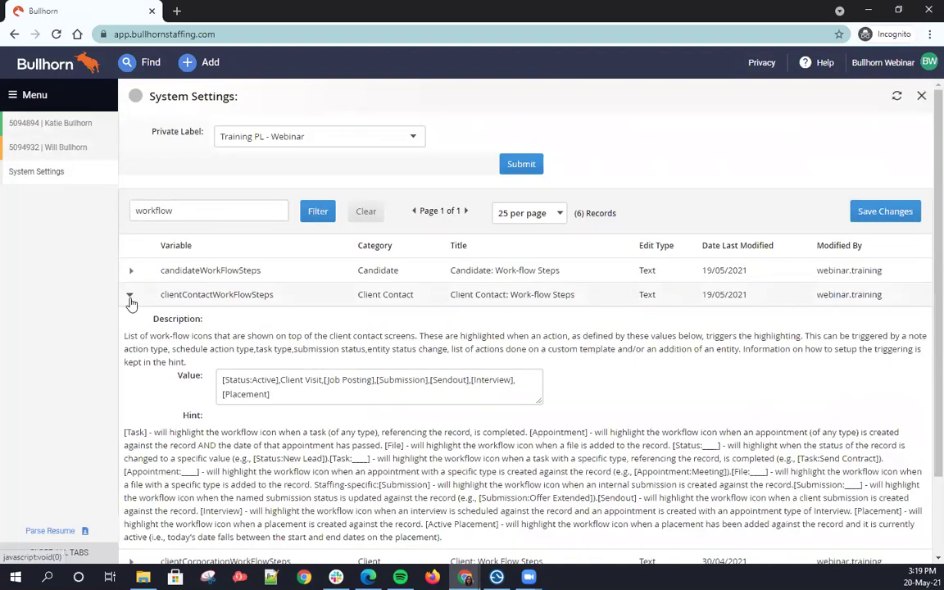
scroll(246, 377, down, 2)
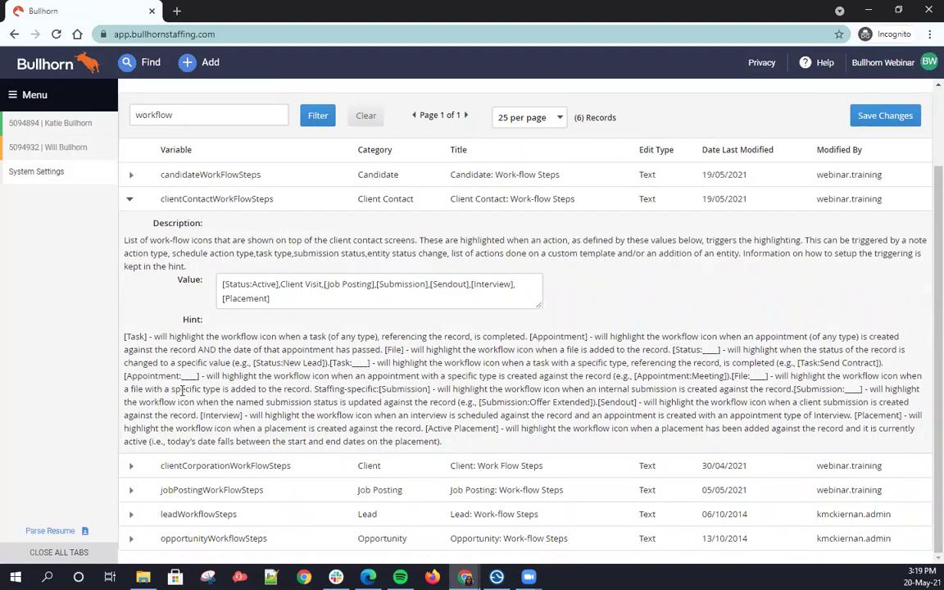
Re-expand candidateWorkFlowSteps, highlighting Submission:Offer Extended and the hint's Appointment:Meeting and [Interview] examples
click(131, 175)
click(245, 270)
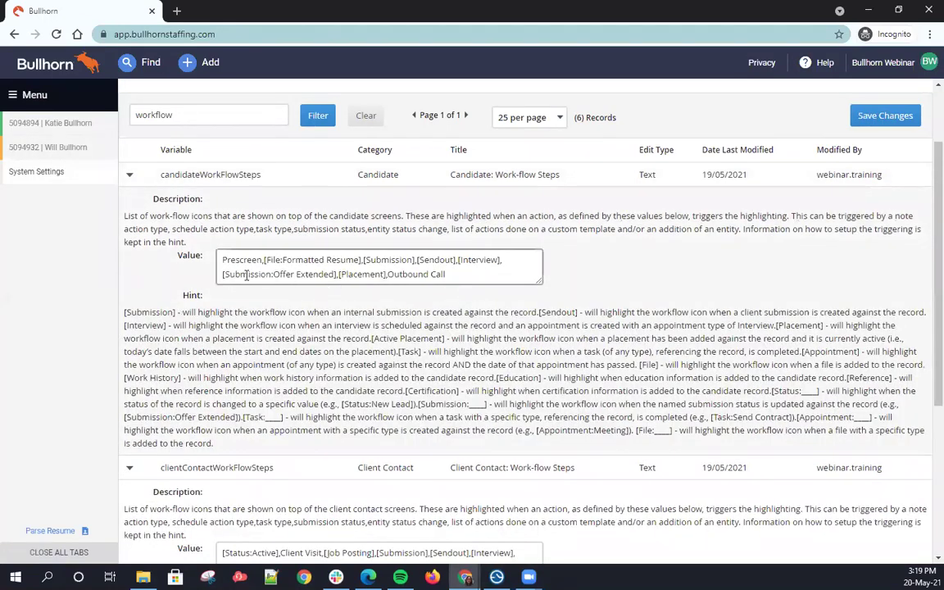
drag(253, 269, 333, 275)
click(320, 276)
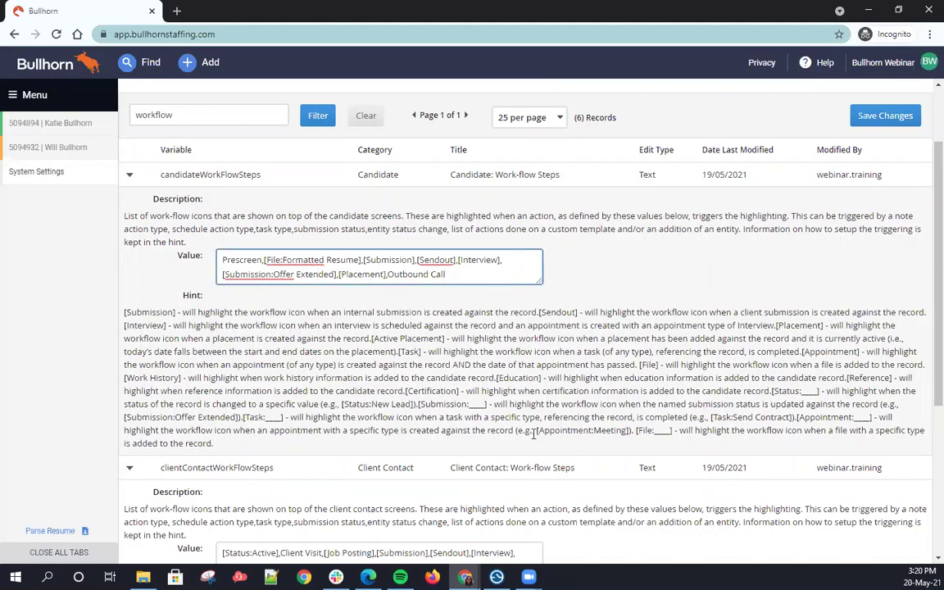
drag(537, 430, 626, 435)
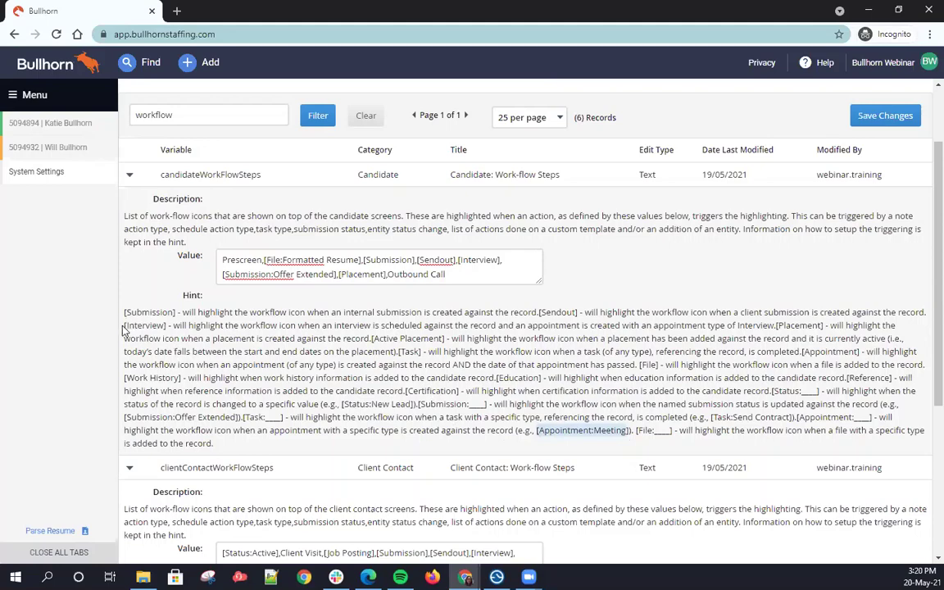
drag(125, 326, 167, 326)
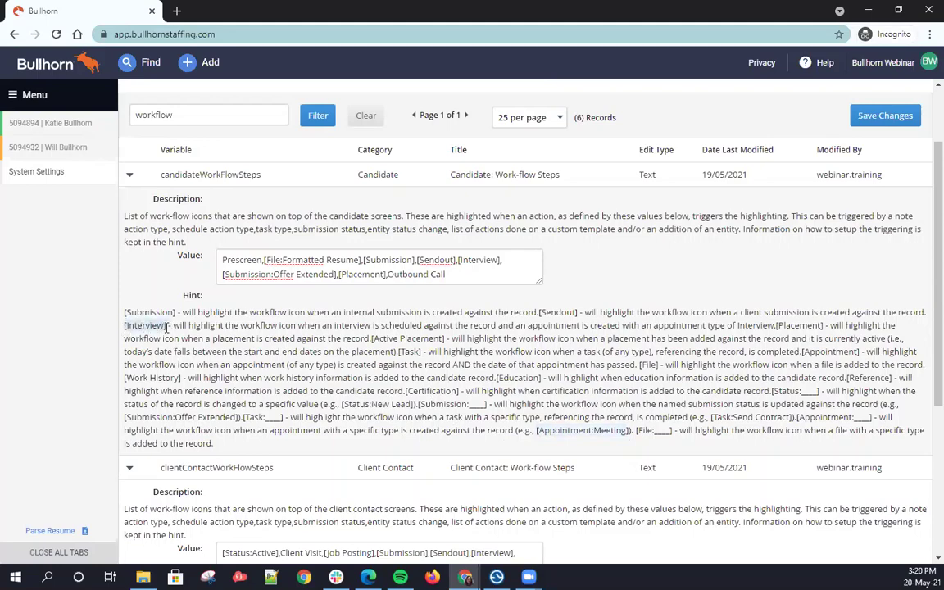
click(499, 261)
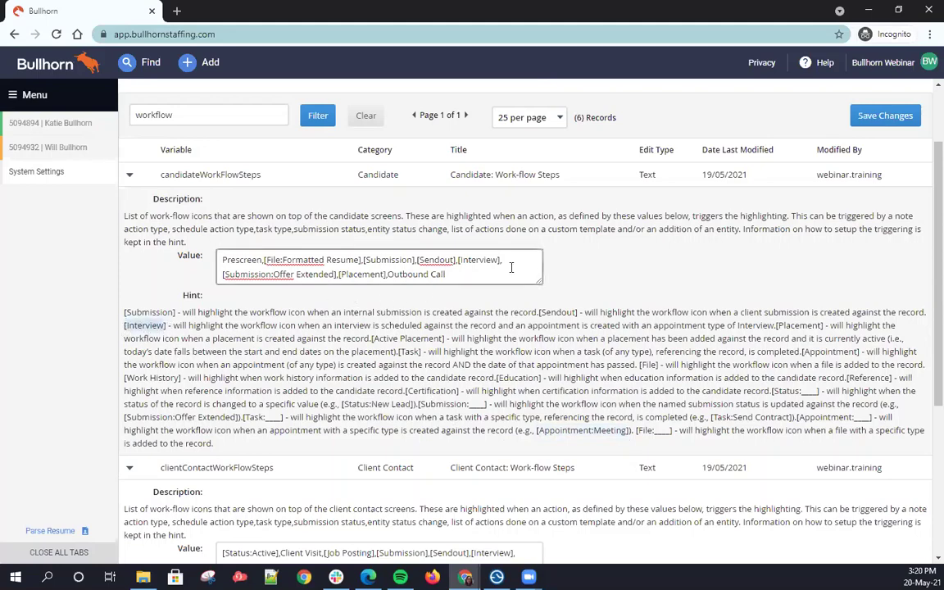
drag(499, 260, 464, 260)
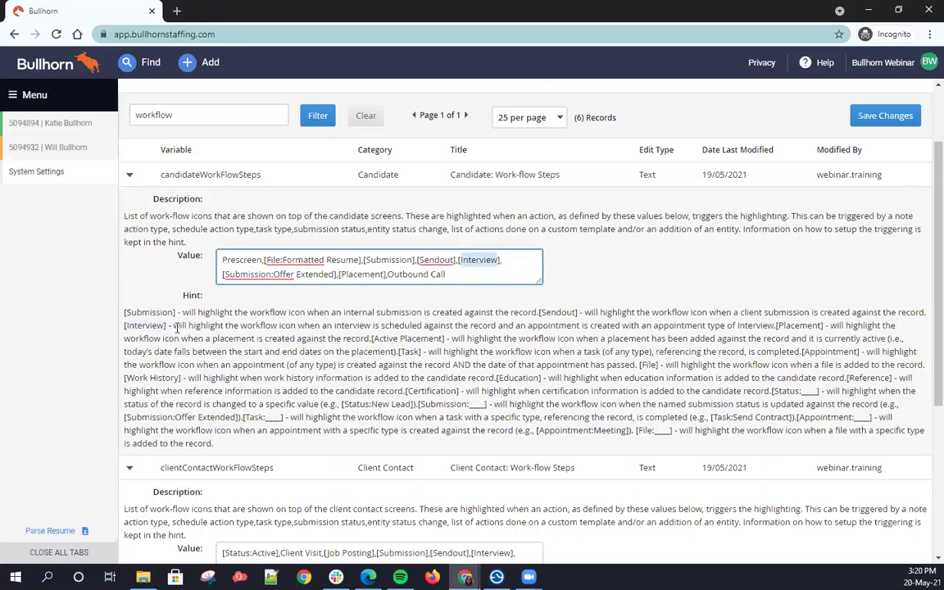
click(174, 325)
drag(174, 325, 527, 325)
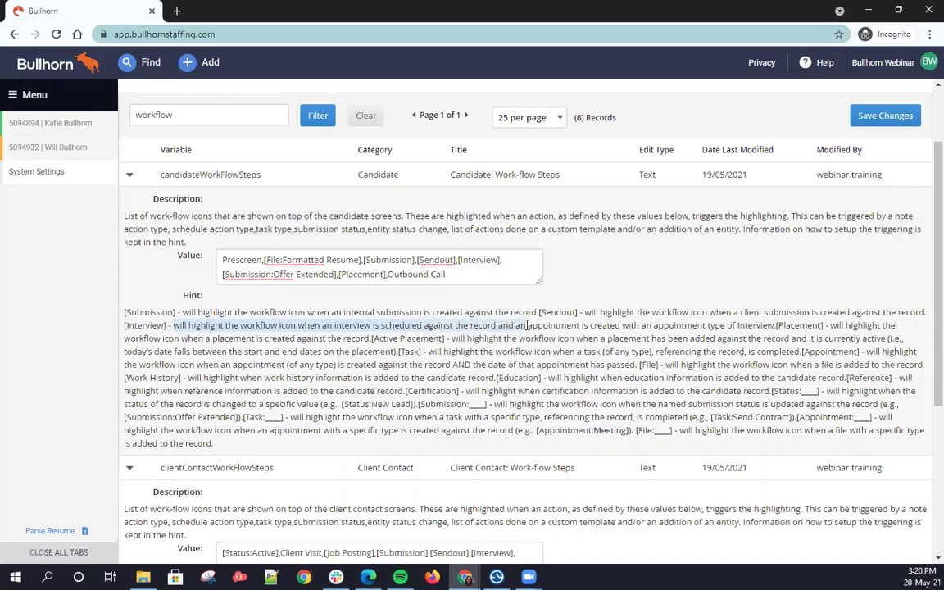
drag(527, 325, 775, 326)
click(724, 346)
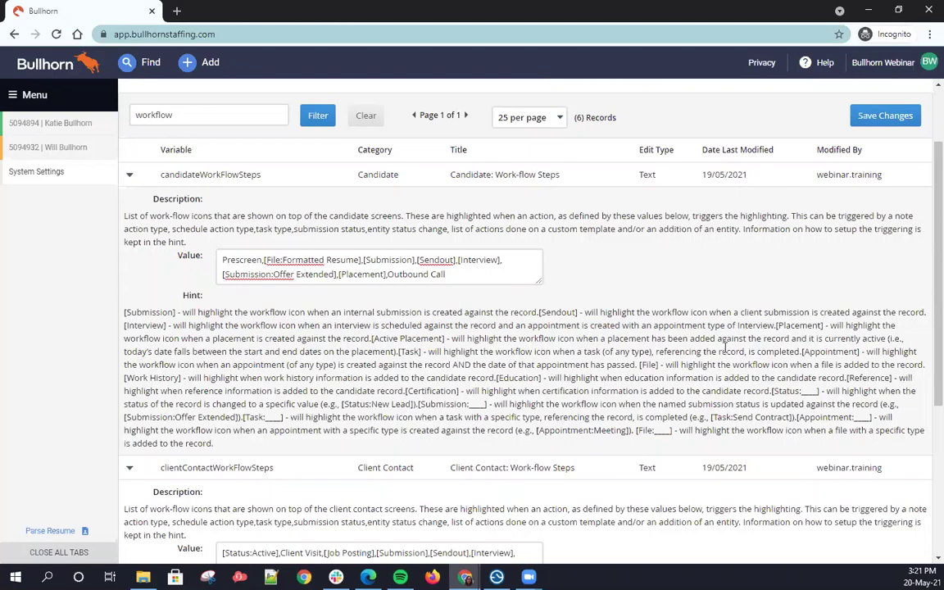
Collapse the candidate and client contact workflow rows, then open the client contact's record
click(130, 177)
click(130, 198)
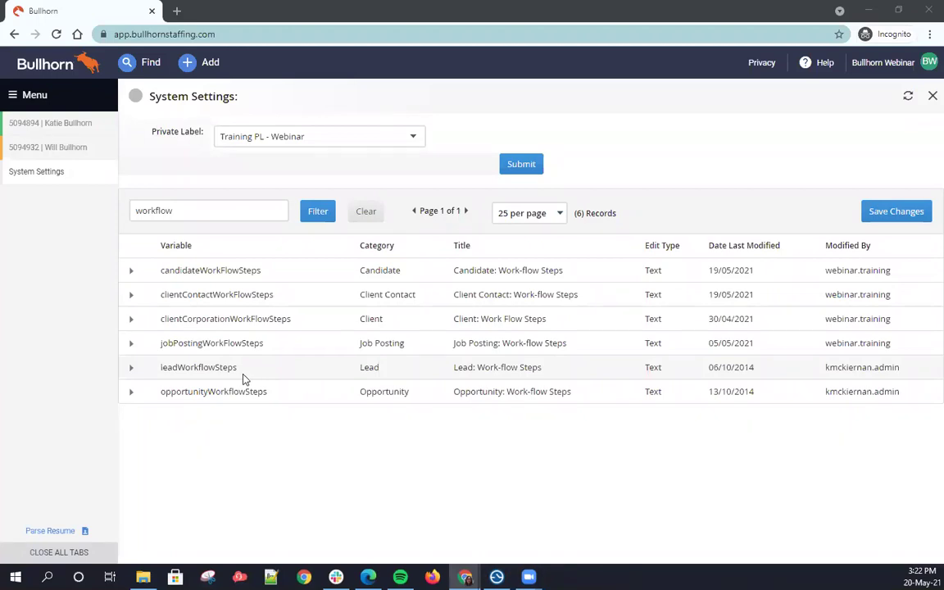
click(36, 97)
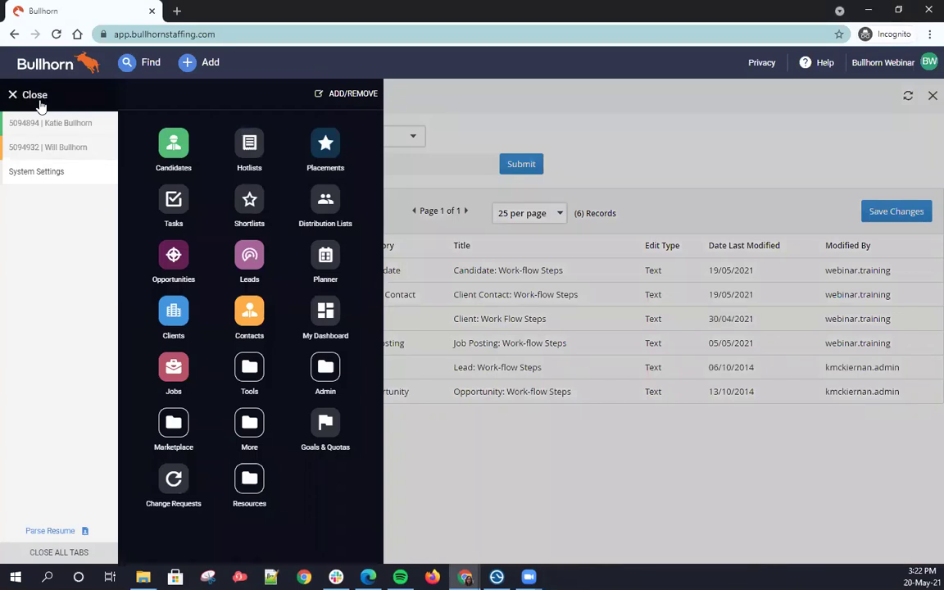
click(37, 97)
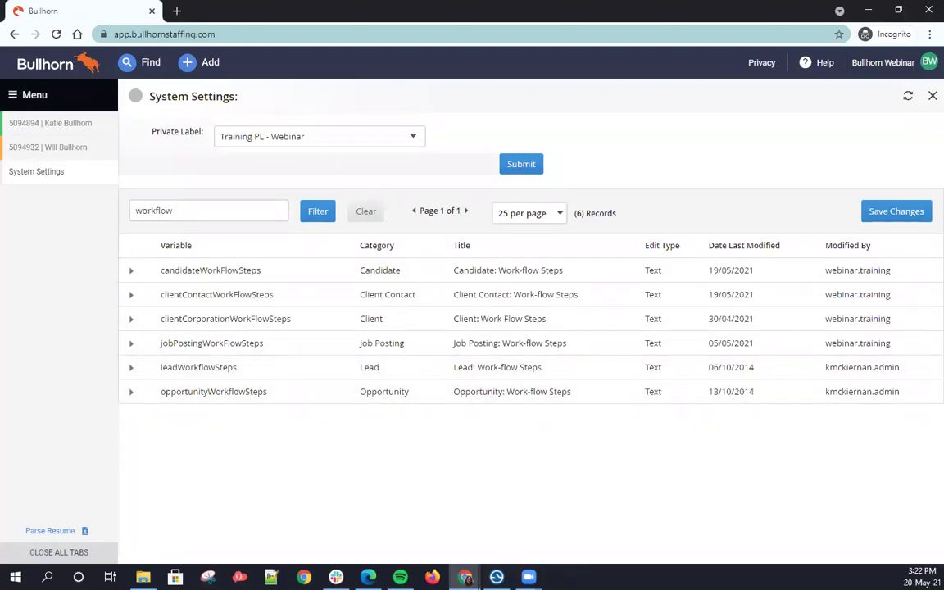
click(43, 153)
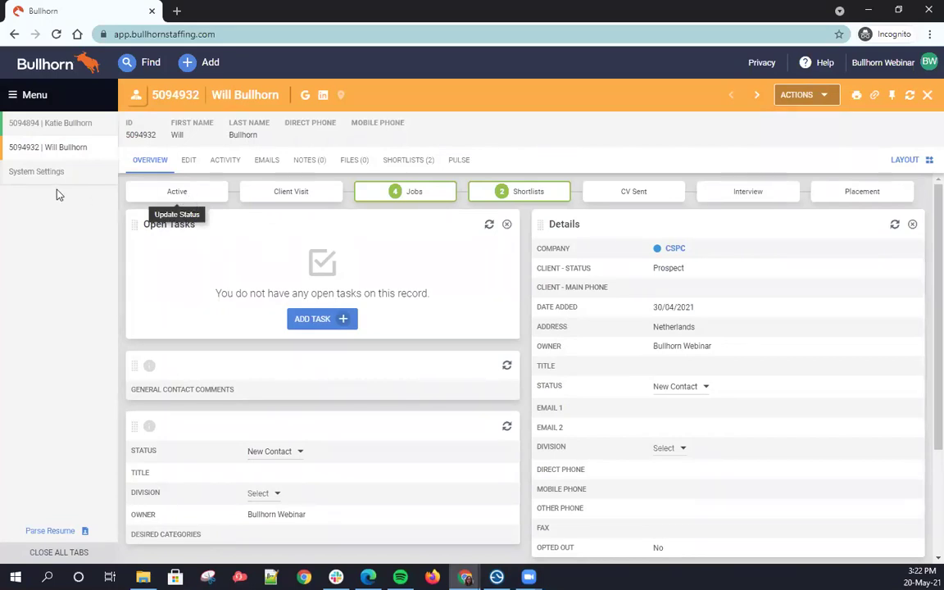
Append ',[Status:New Lead]' after 'Outbound Call' in candidateWorkFlowSteps, then reopen the contact's record
click(38, 172)
click(131, 271)
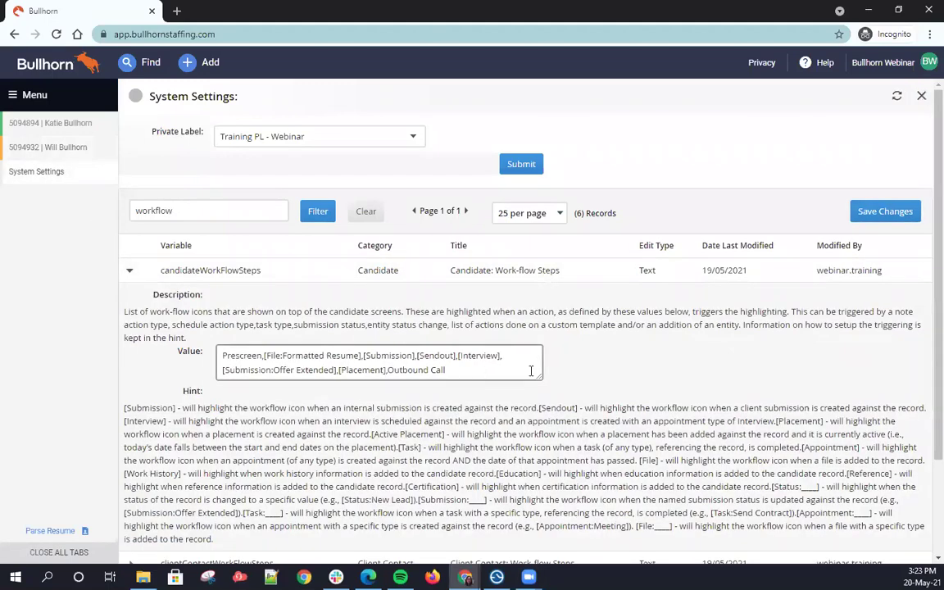
scroll(602, 331, down, 3)
click(456, 248)
text(,)
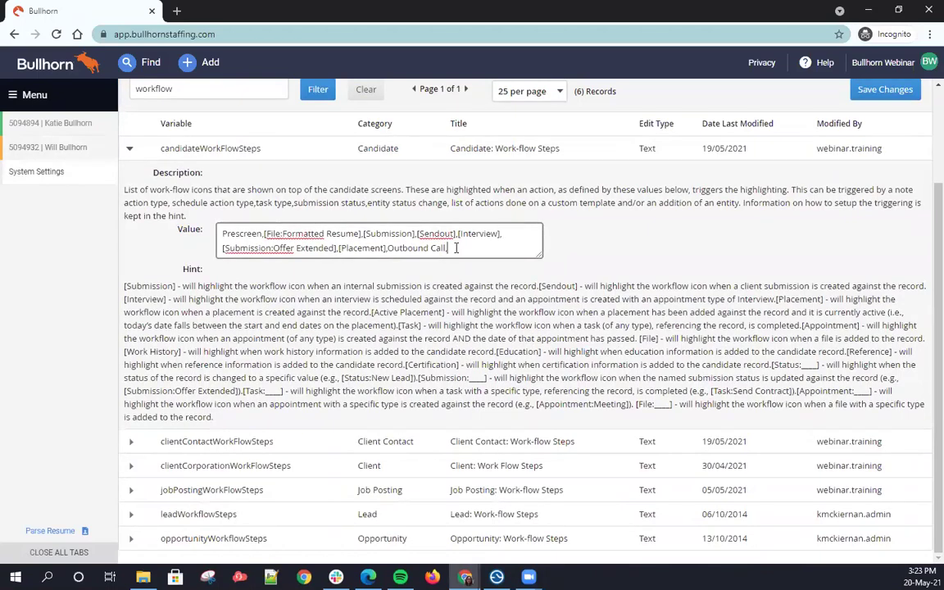
text([Status:New Lead])
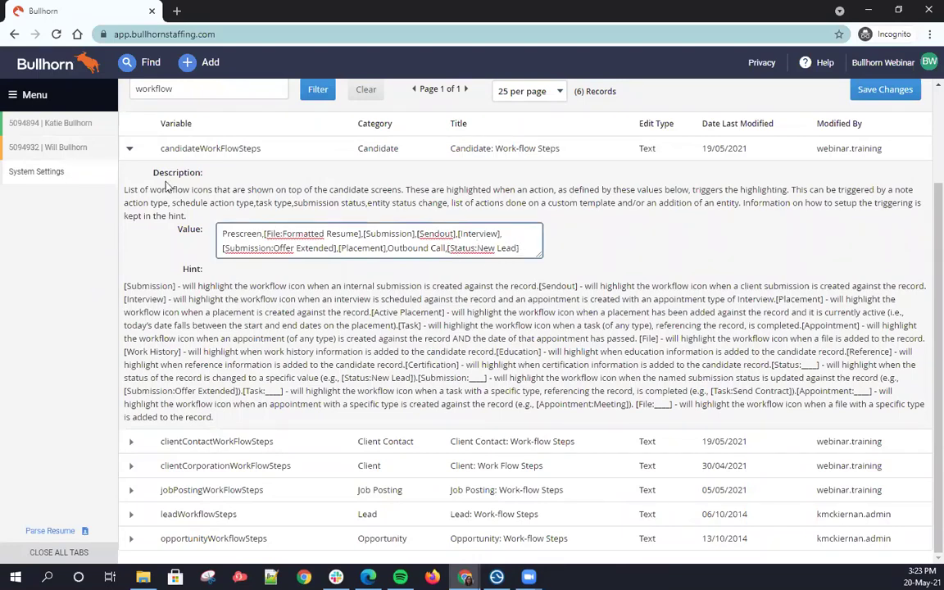
click(63, 147)
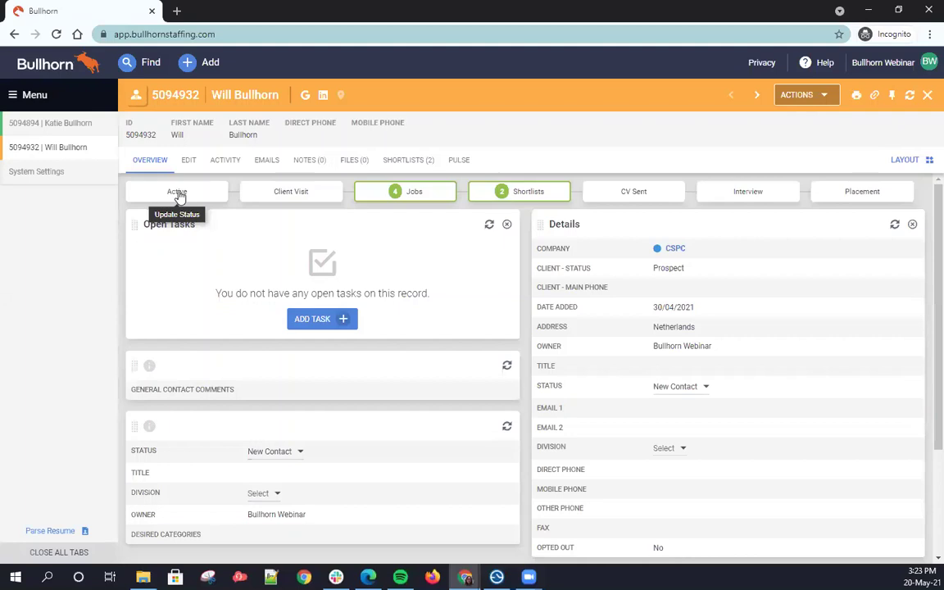
Change the contact's Status to Active in Details, skipping the update prompt, and refresh the record
click(178, 194)
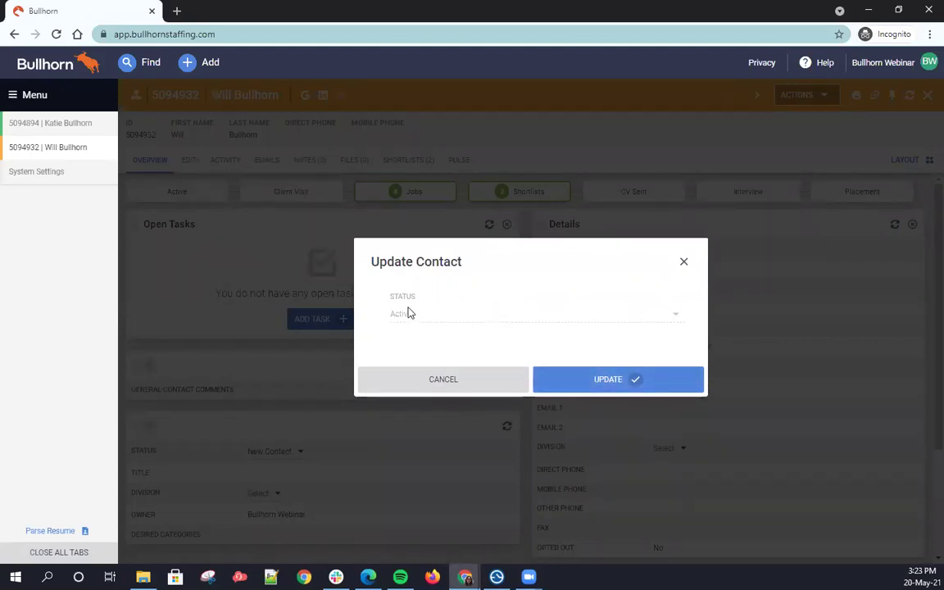
click(681, 263)
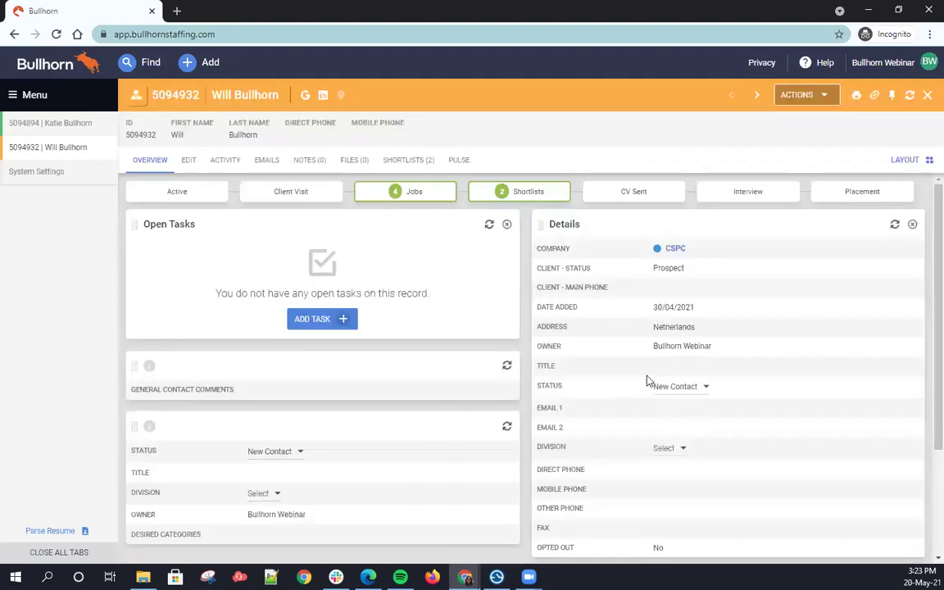
click(691, 390)
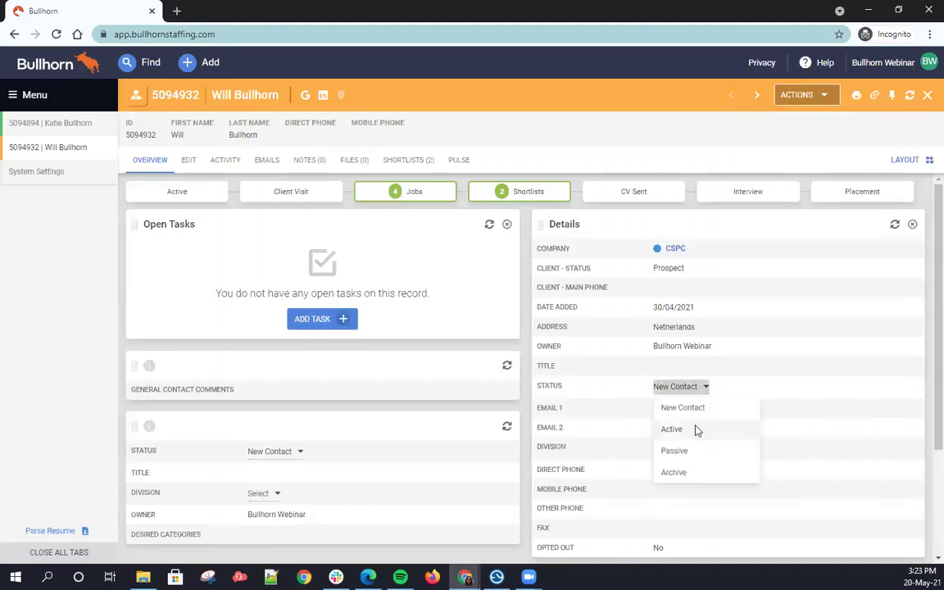
click(695, 430)
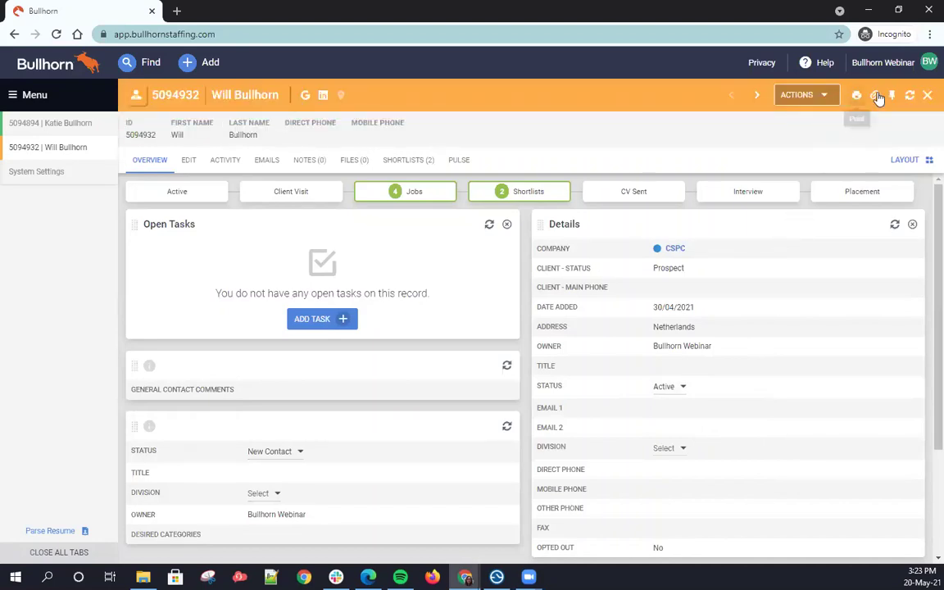
click(910, 98)
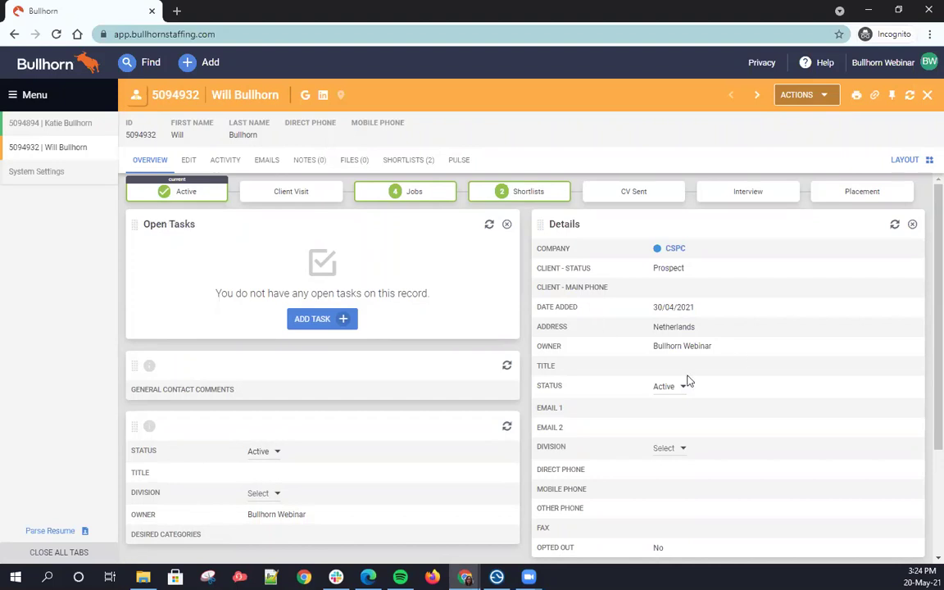
click(674, 397)
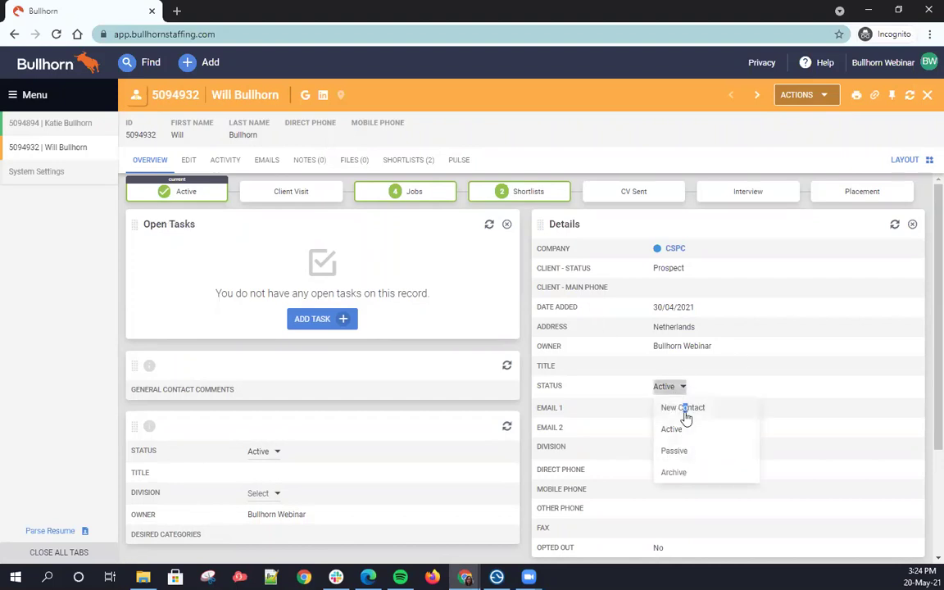
click(686, 417)
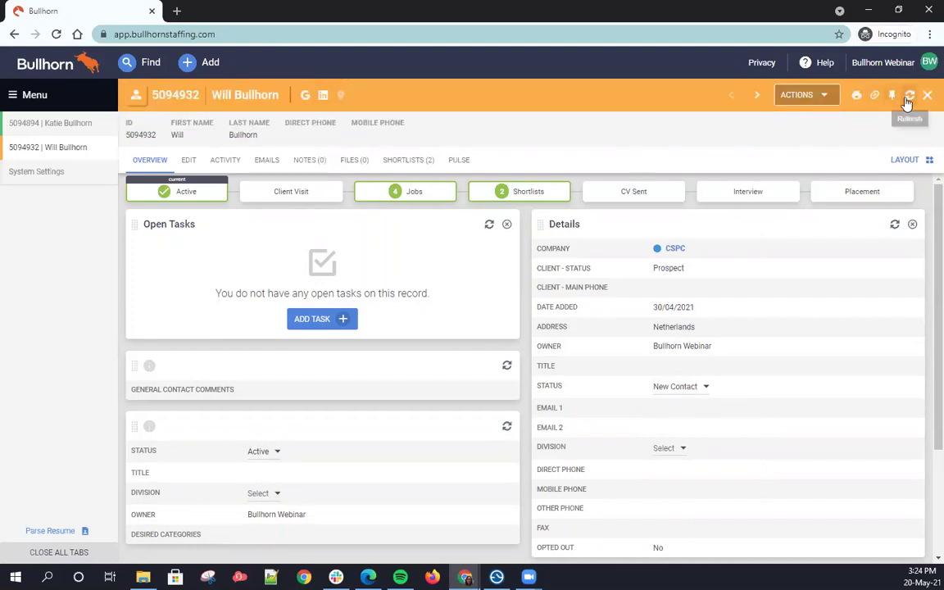
click(909, 96)
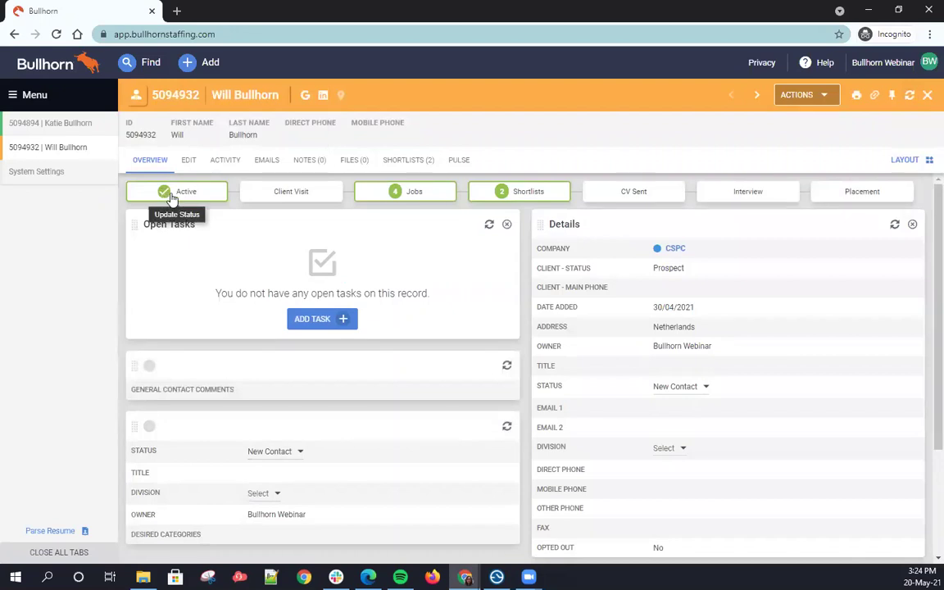
click(689, 389)
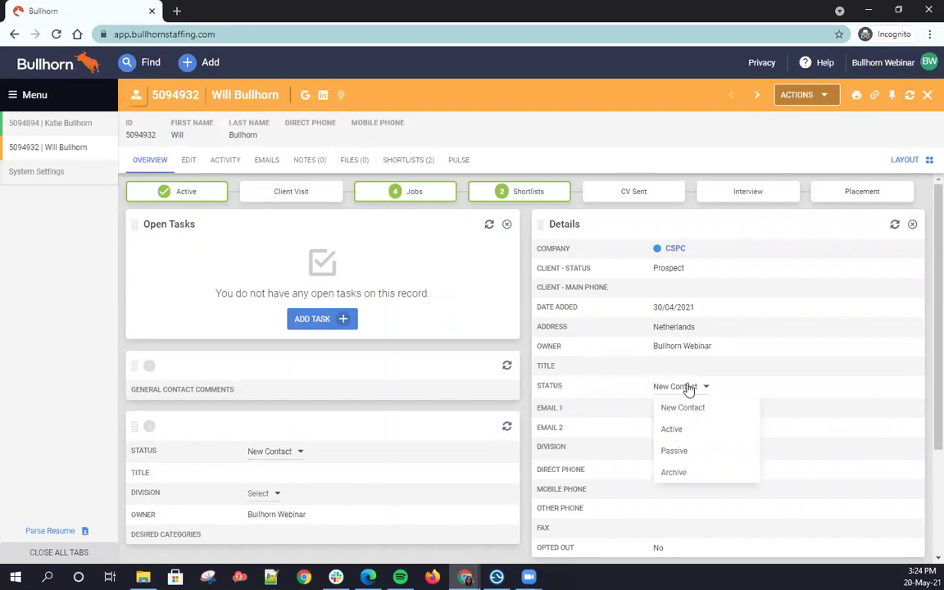
click(689, 436)
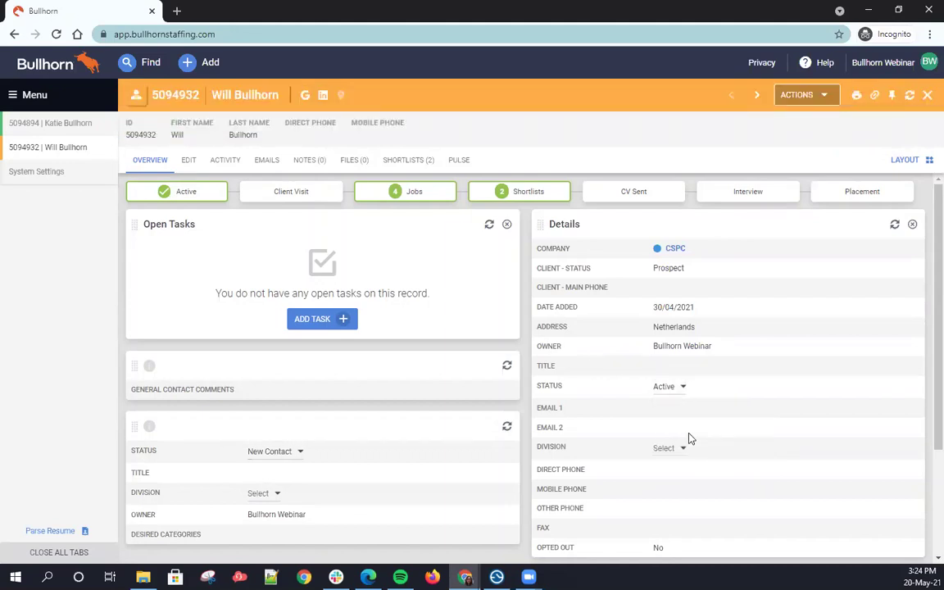
click(909, 95)
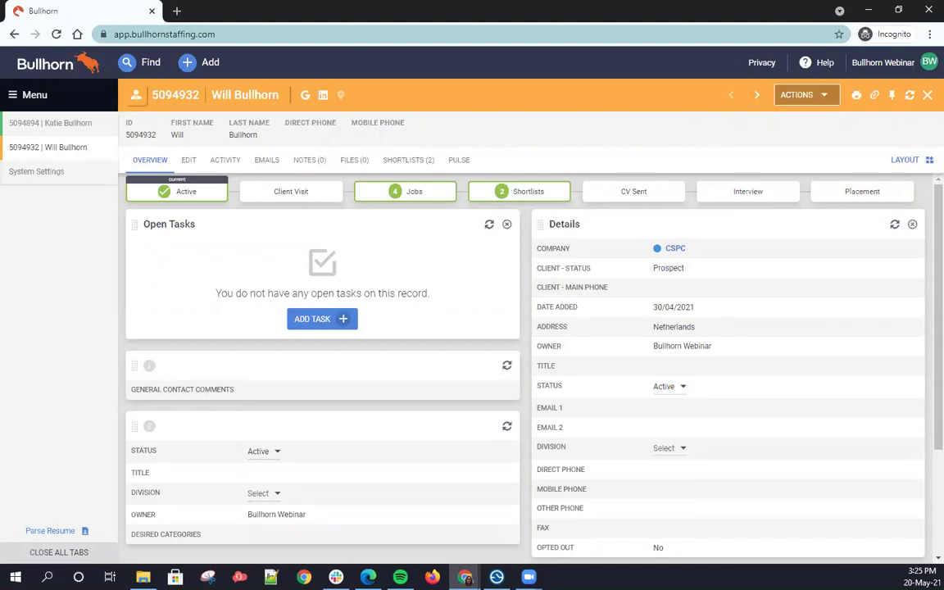
click(75, 173)
scroll(399, 149, up, 2)
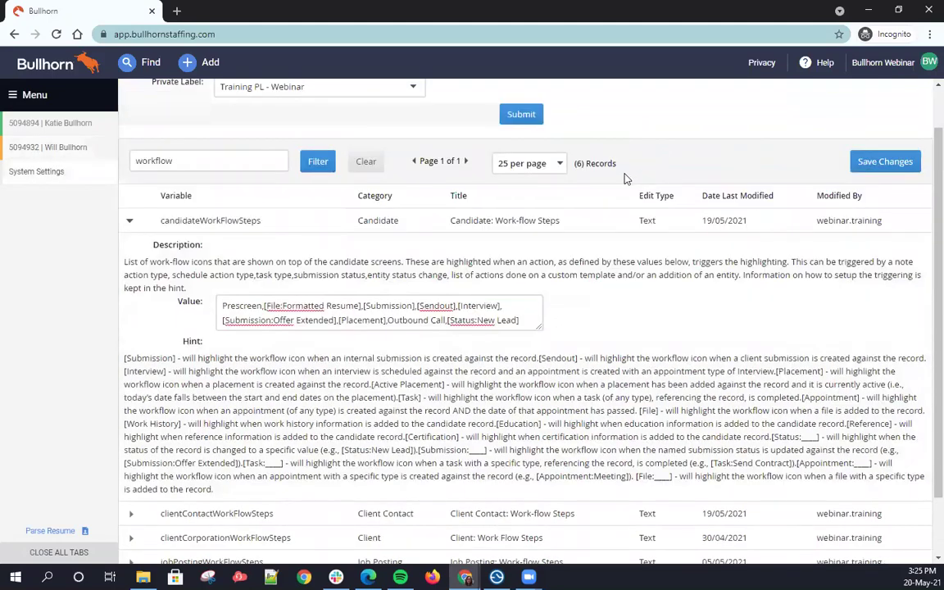
click(398, 146)
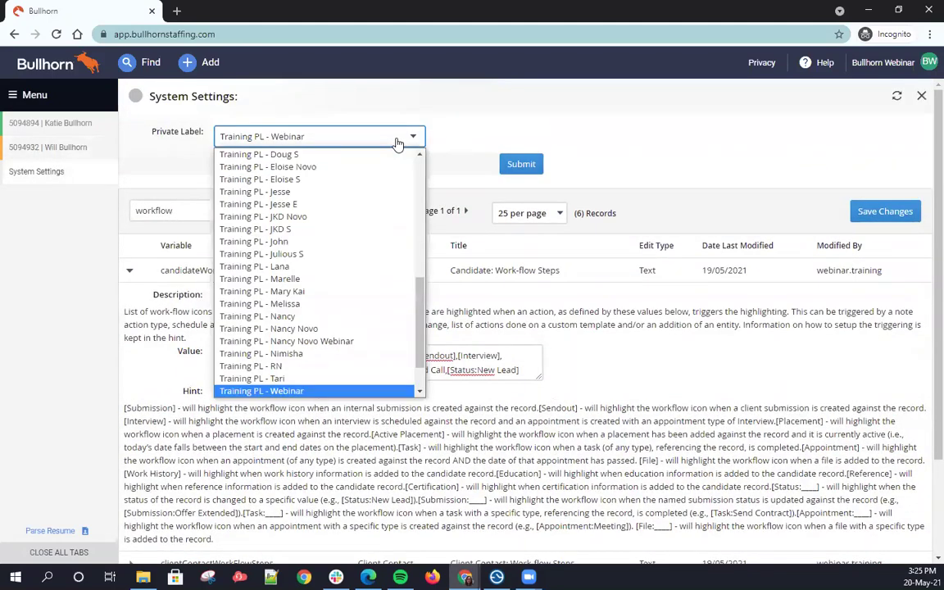
click(588, 158)
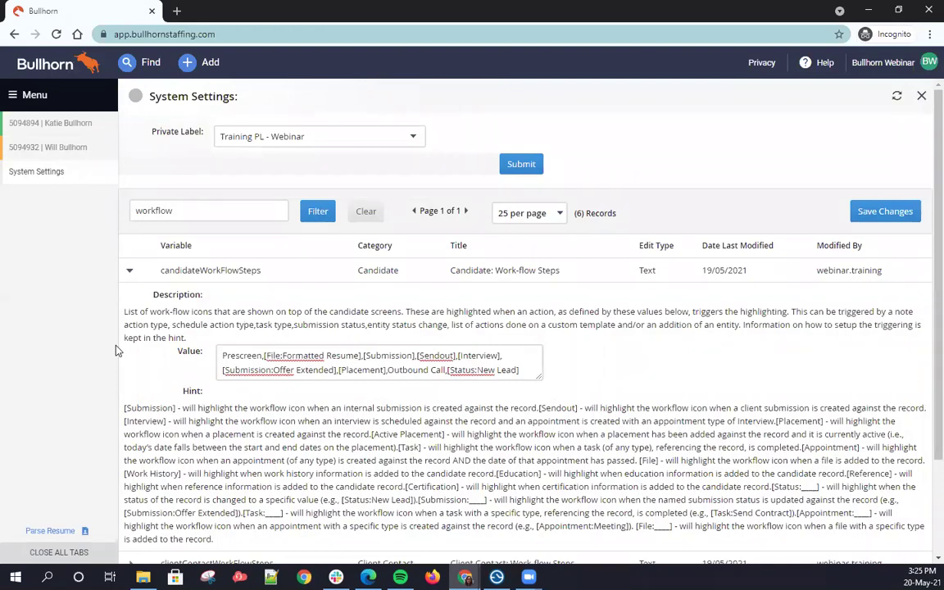
click(49, 150)
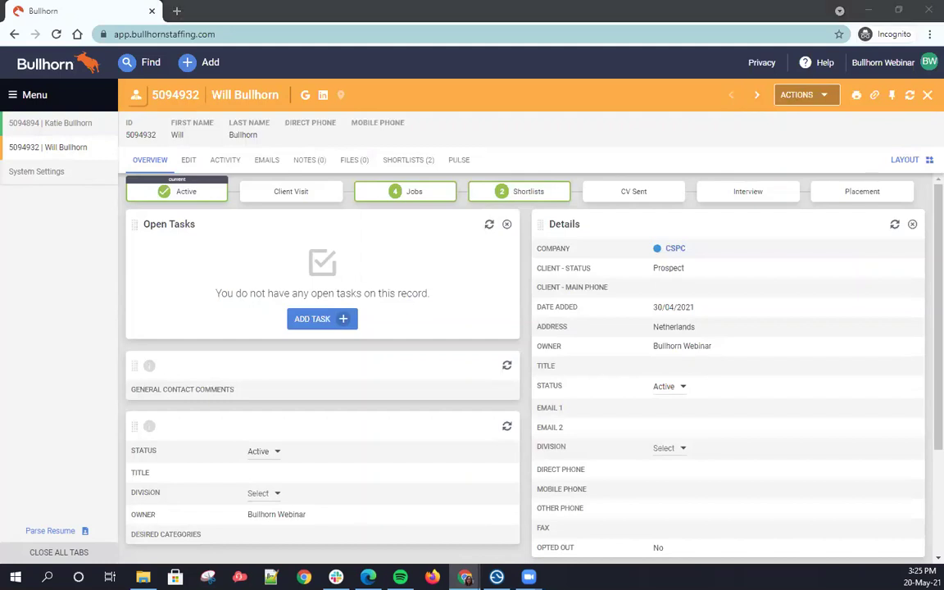
Back in System Settings, enlarge the candidateWorkFlowSteps Value box and place the caret at its end
click(67, 179)
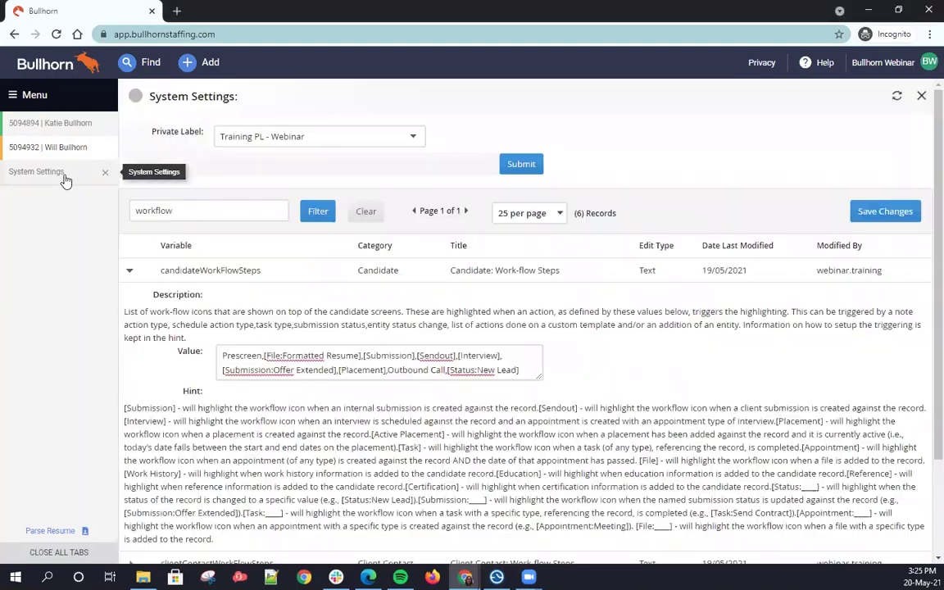
drag(541, 378, 646, 421)
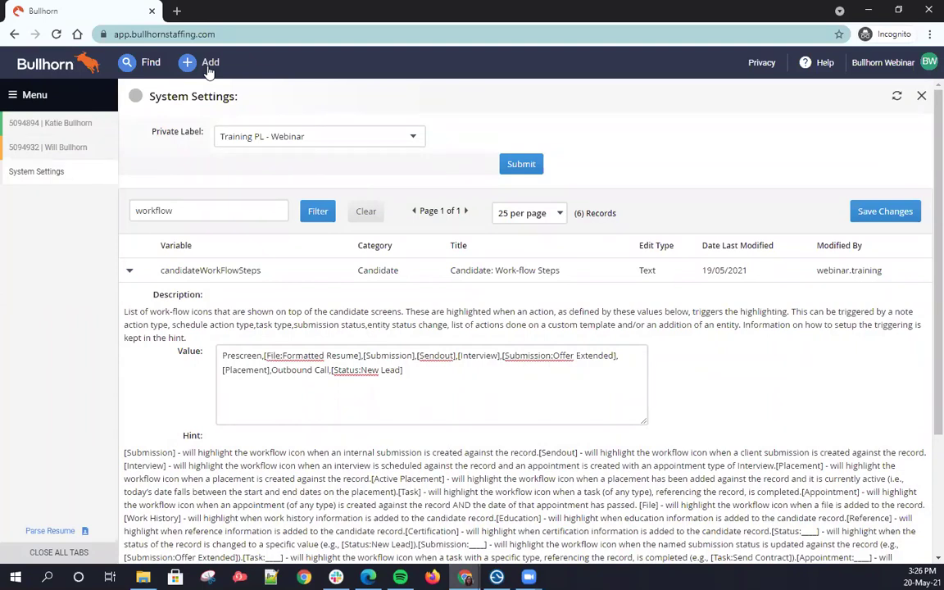
click(417, 378)
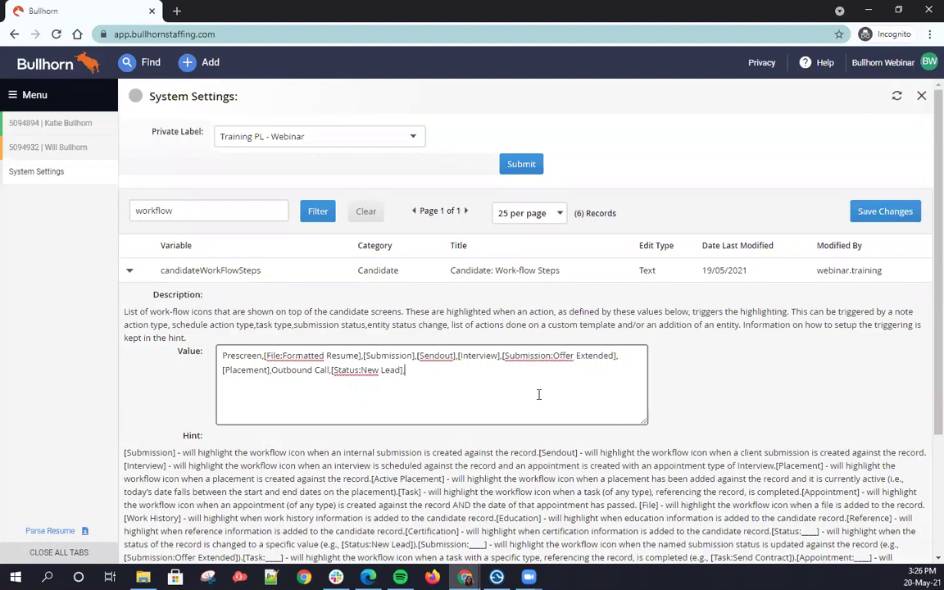
Add an [Appointment:2nd Interview] example entry after [Status:New Lead] and highlight '2nd Interview'
text([Appointment:2nd Intervi)
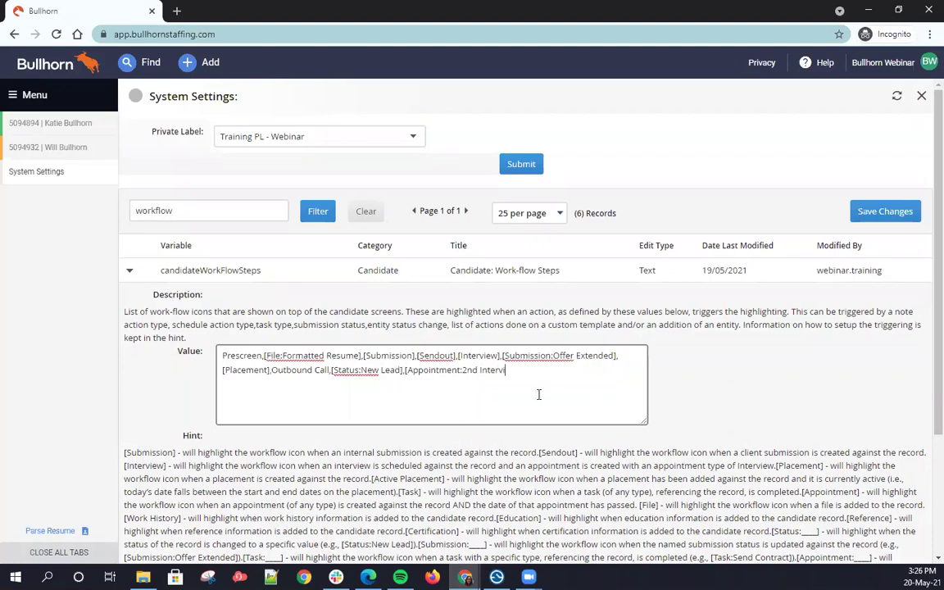
text(ew])
drag(460, 370, 518, 370)
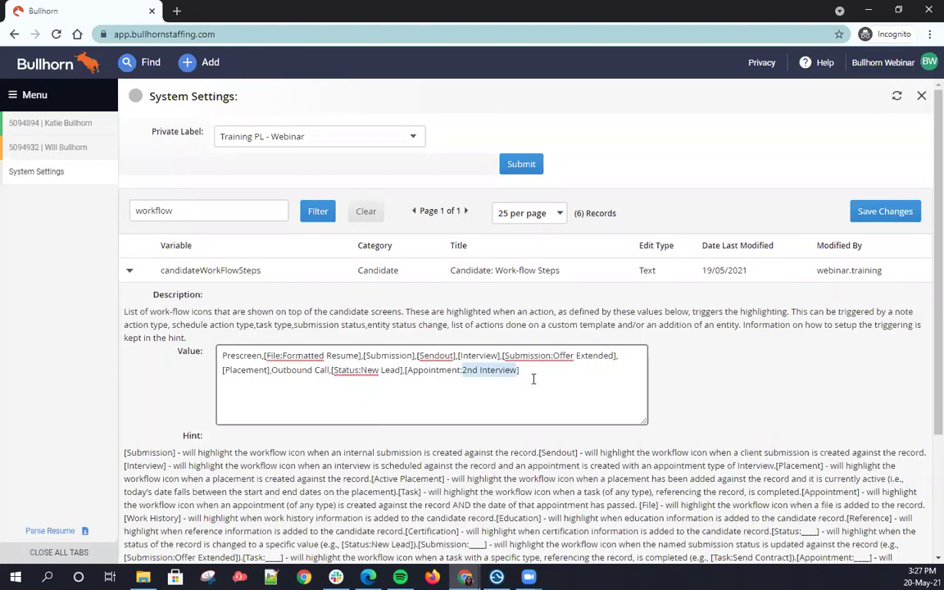
Delete the ',[Appointment:2nd Interview]' example so the value ends with [Status:New Lead]
click(533, 376)
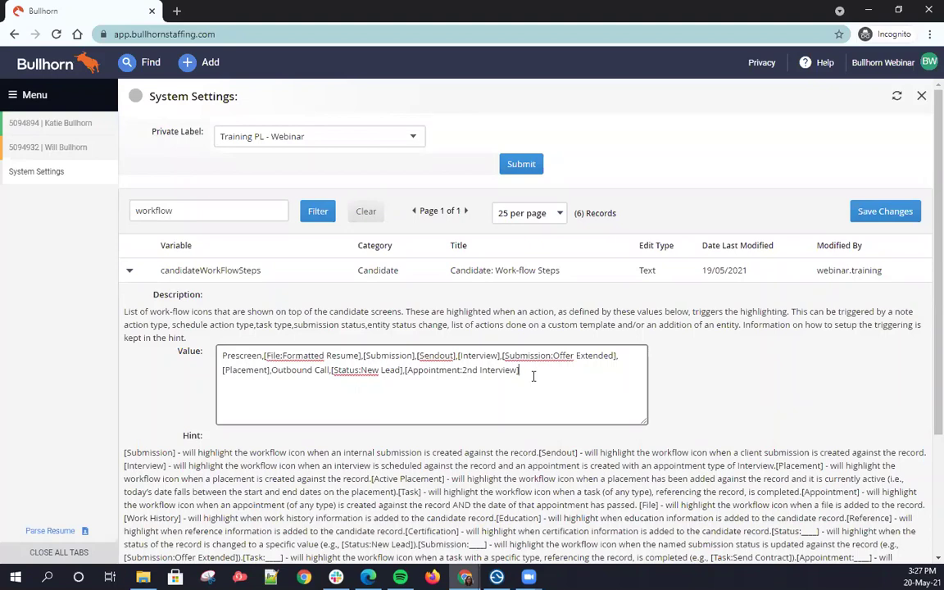
drag(520, 370, 405, 370)
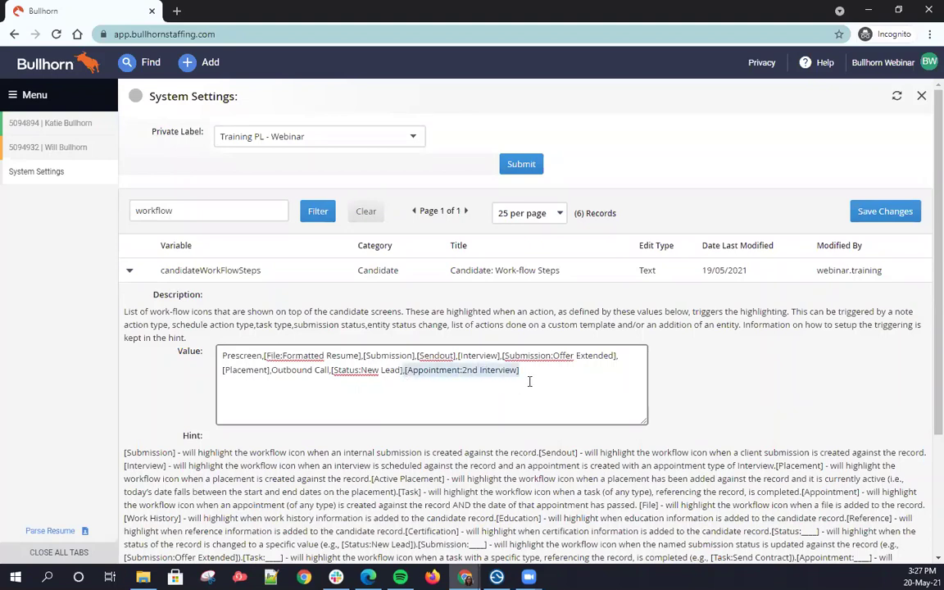
key(BackSpace)
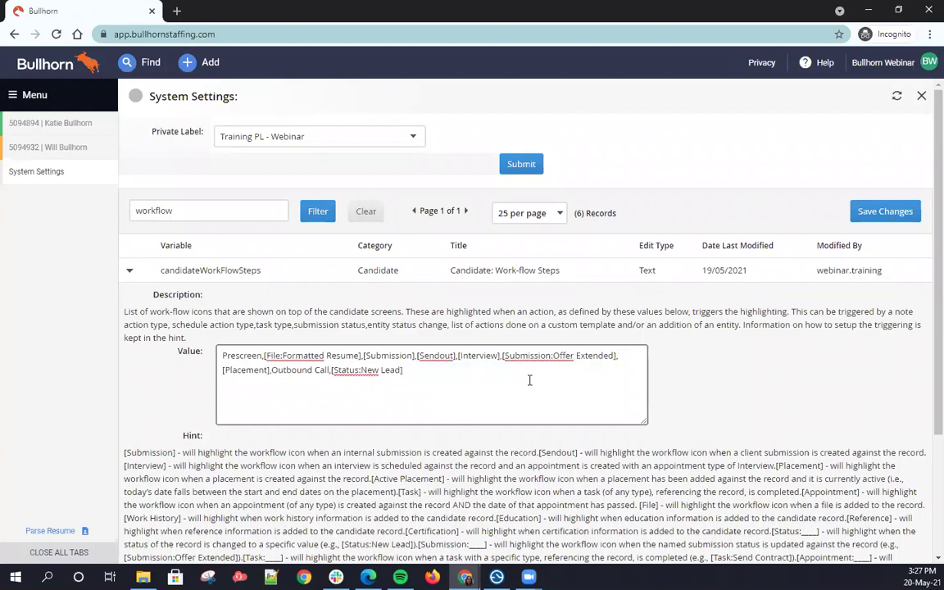